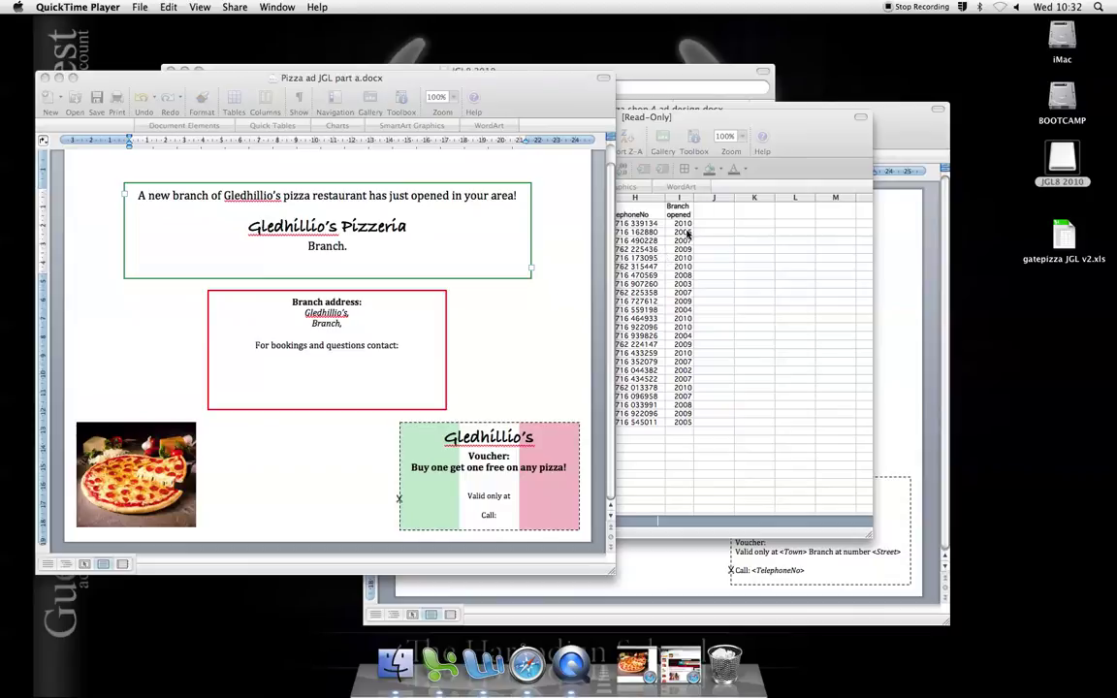
# Bring the Pizza ad branch names.xlsx workbook to the front and close it.
pyautogui.click(722, 136)
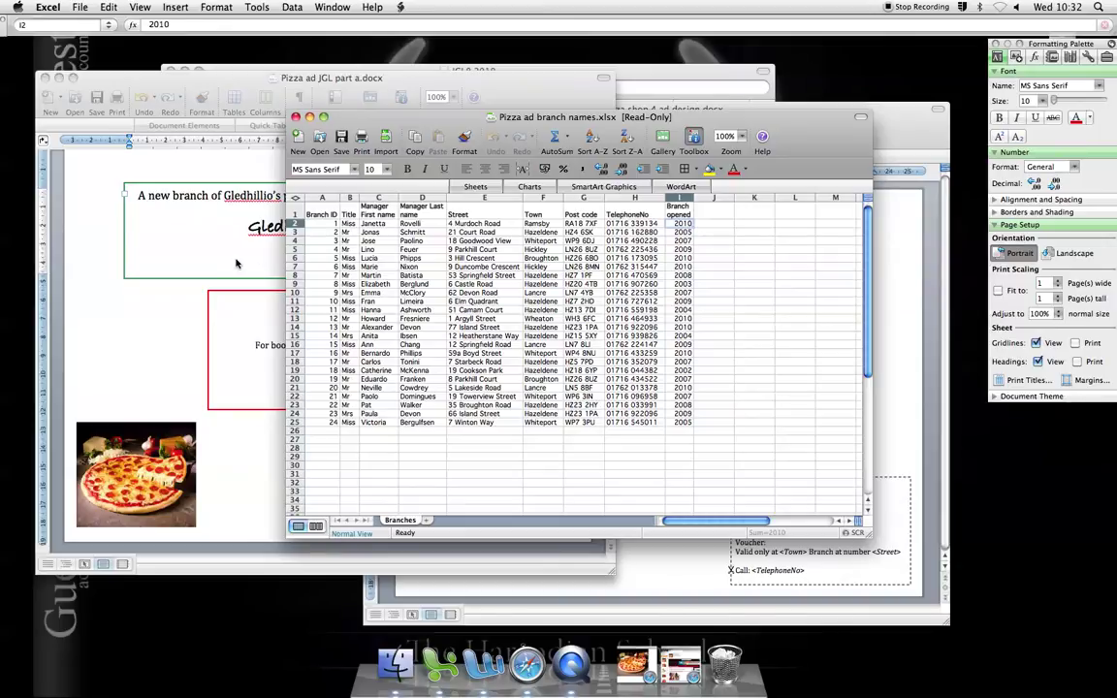
pyautogui.moveTo(453, 123); pyautogui.dragTo(454, 124)
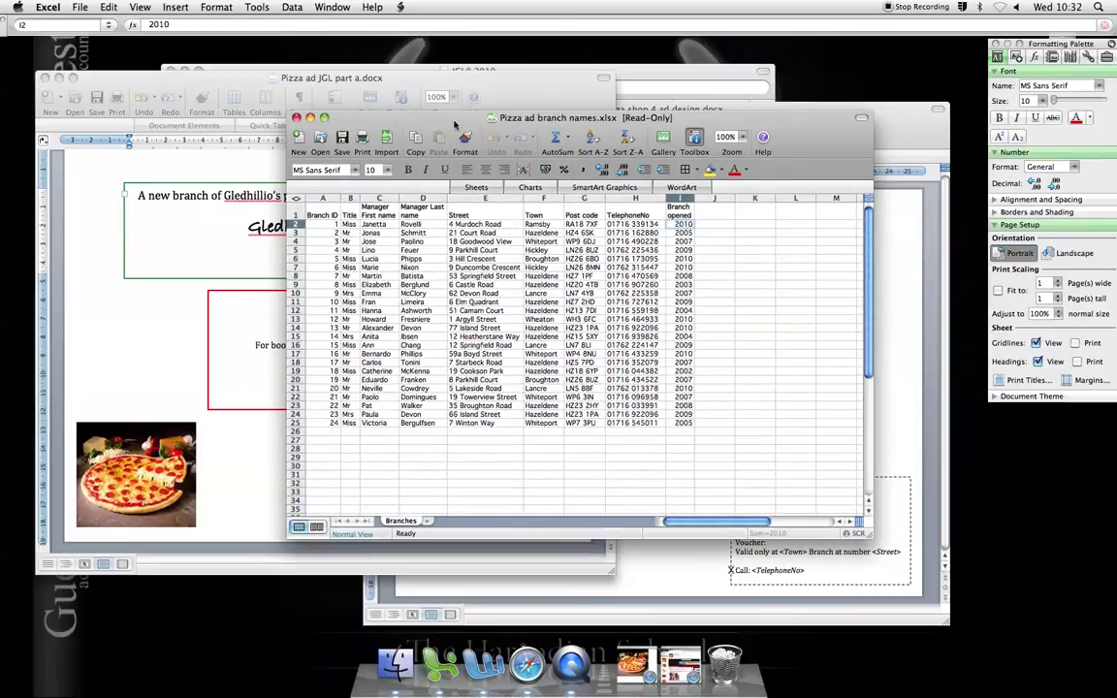
pyautogui.click(297, 117)
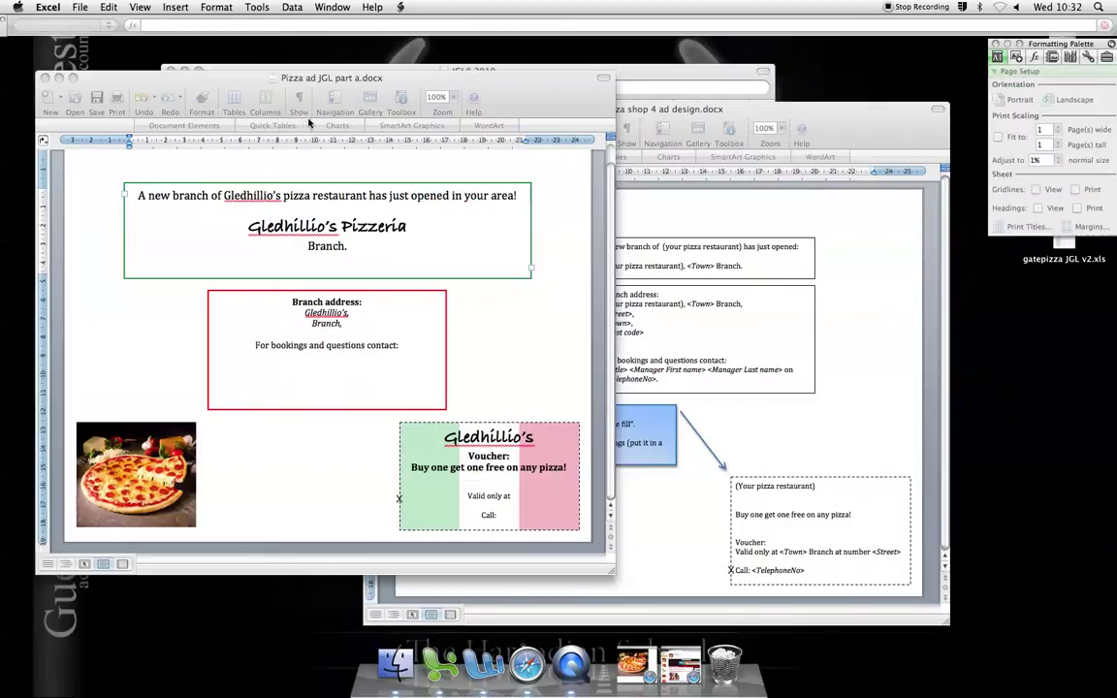
# Switch to the Word document Pizza ad JGL part a.docx, show the Mail Merge Manager and move it beside the document.
pyautogui.click(512, 105)
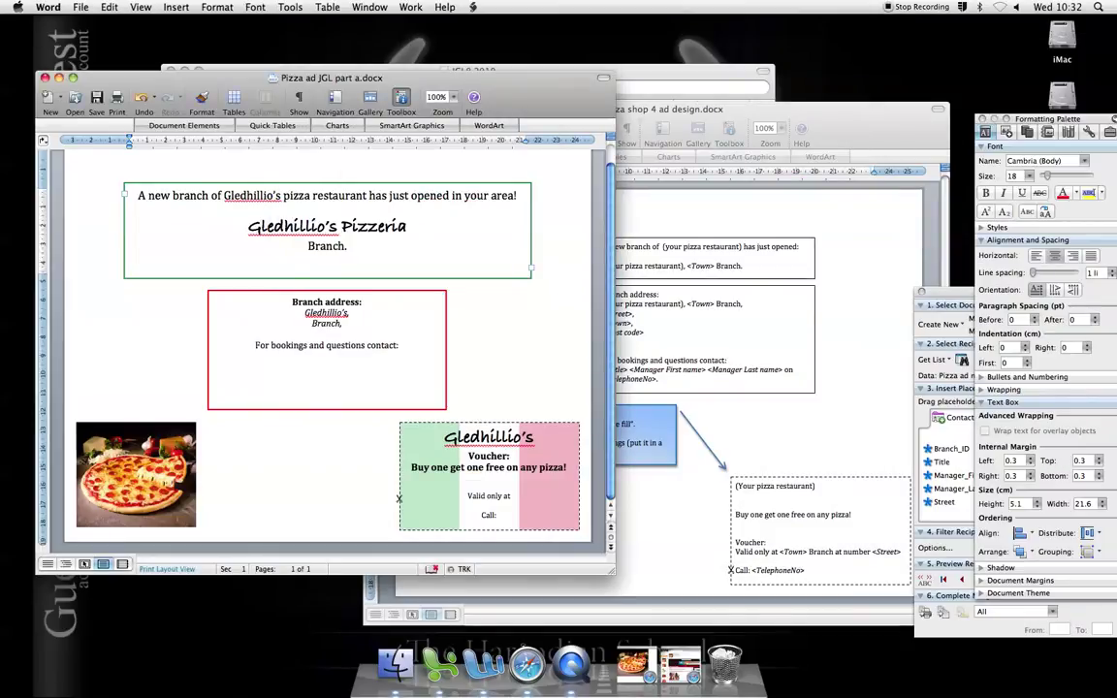
pyautogui.click(291, 8)
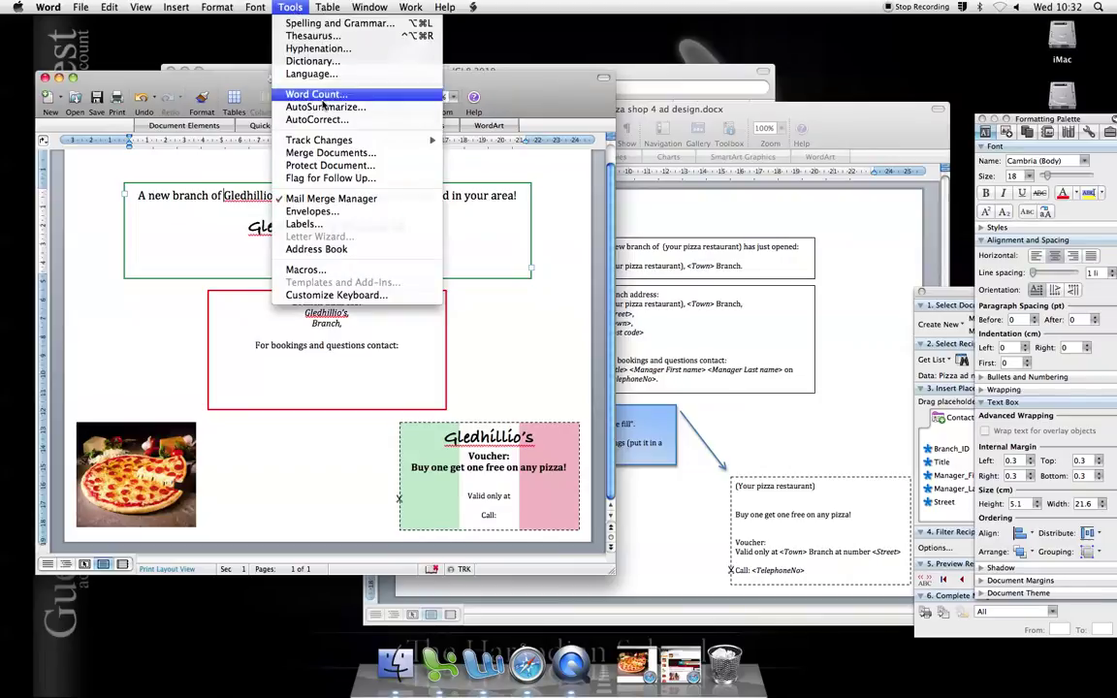
pyautogui.click(332, 198)
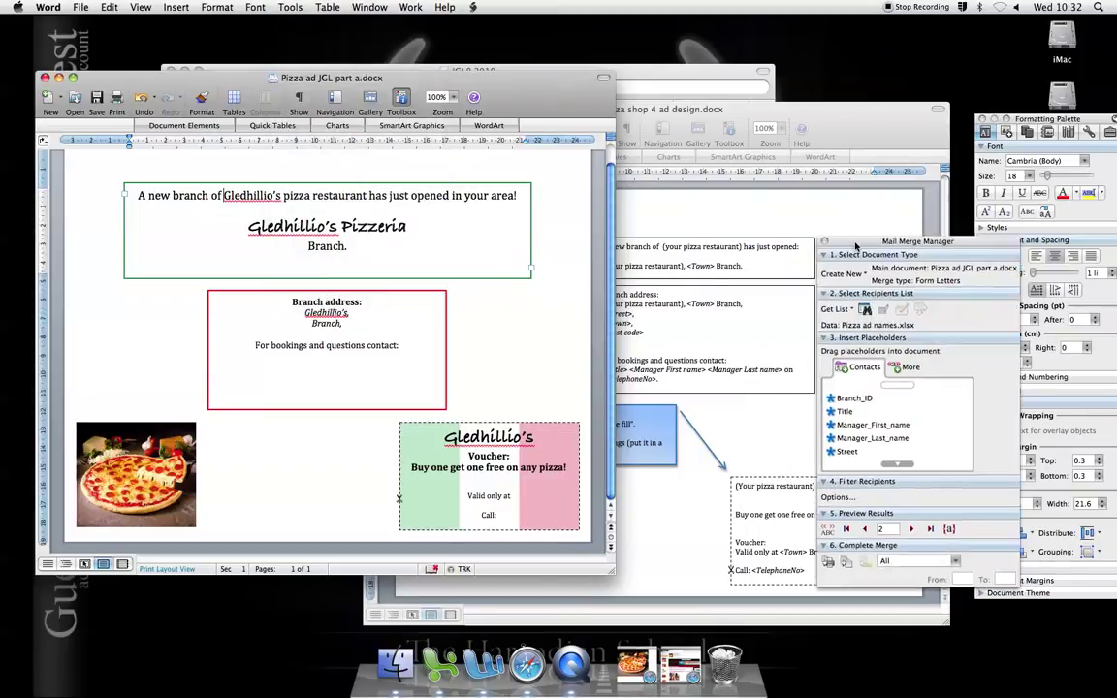
pyautogui.moveTo(644, 124); pyautogui.dragTo(639, 123)
# Collapse all six sections of the Mail Merge Manager.
pyautogui.click(608, 216)
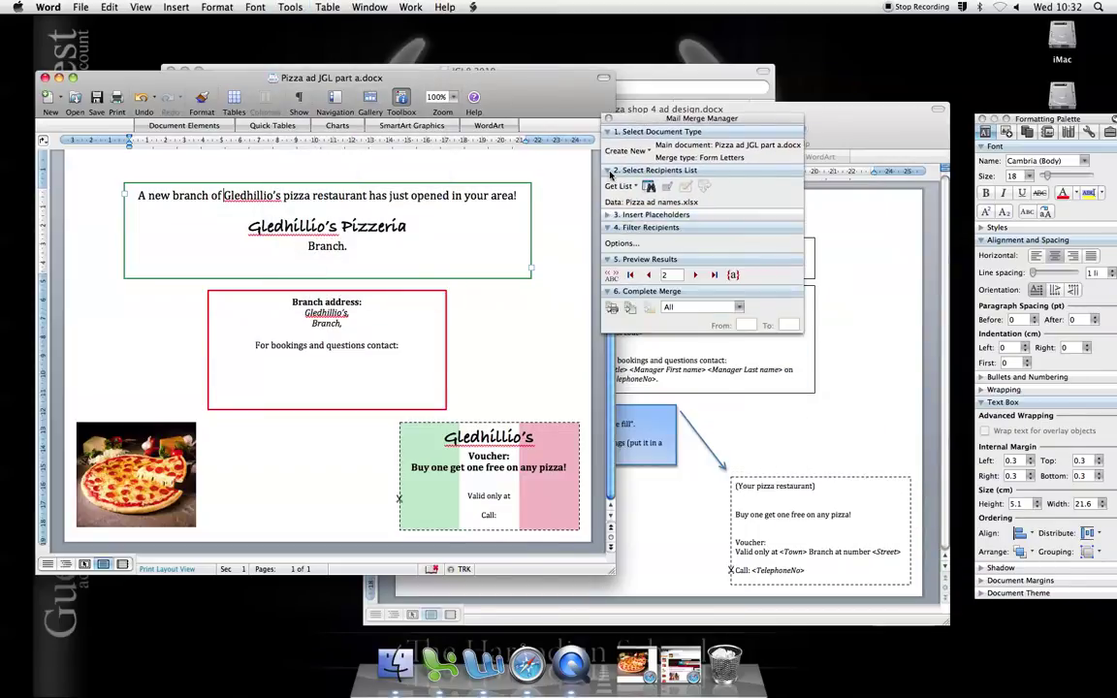
pyautogui.click(608, 170)
pyautogui.click(608, 132)
pyautogui.click(608, 170)
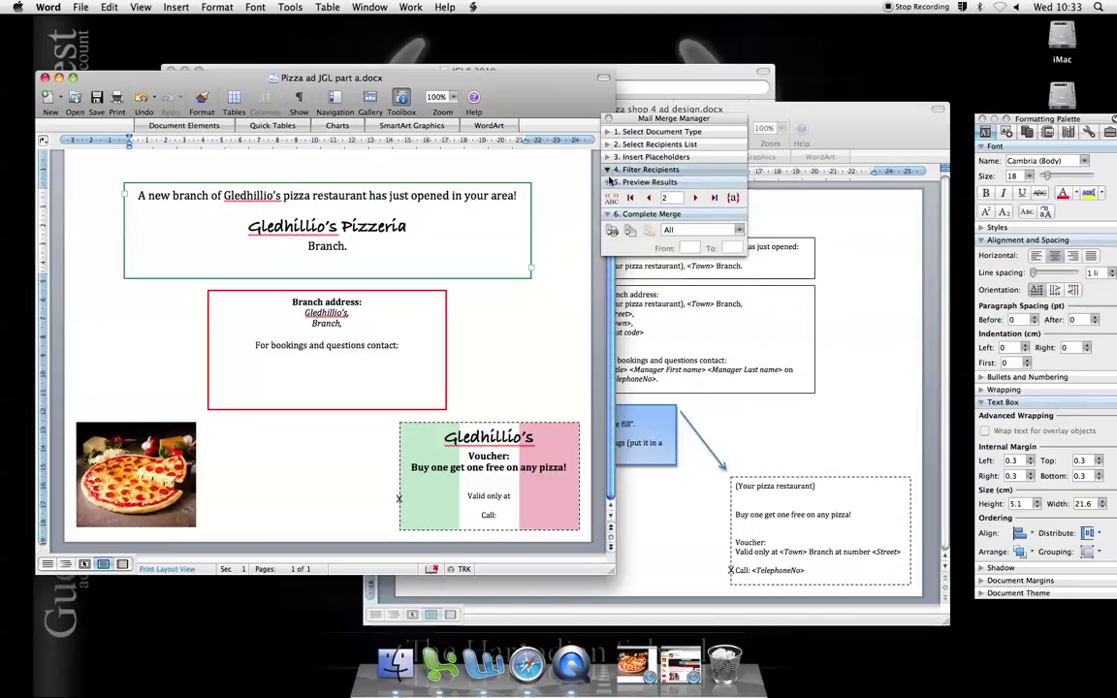
pyautogui.click(609, 182)
pyautogui.click(608, 195)
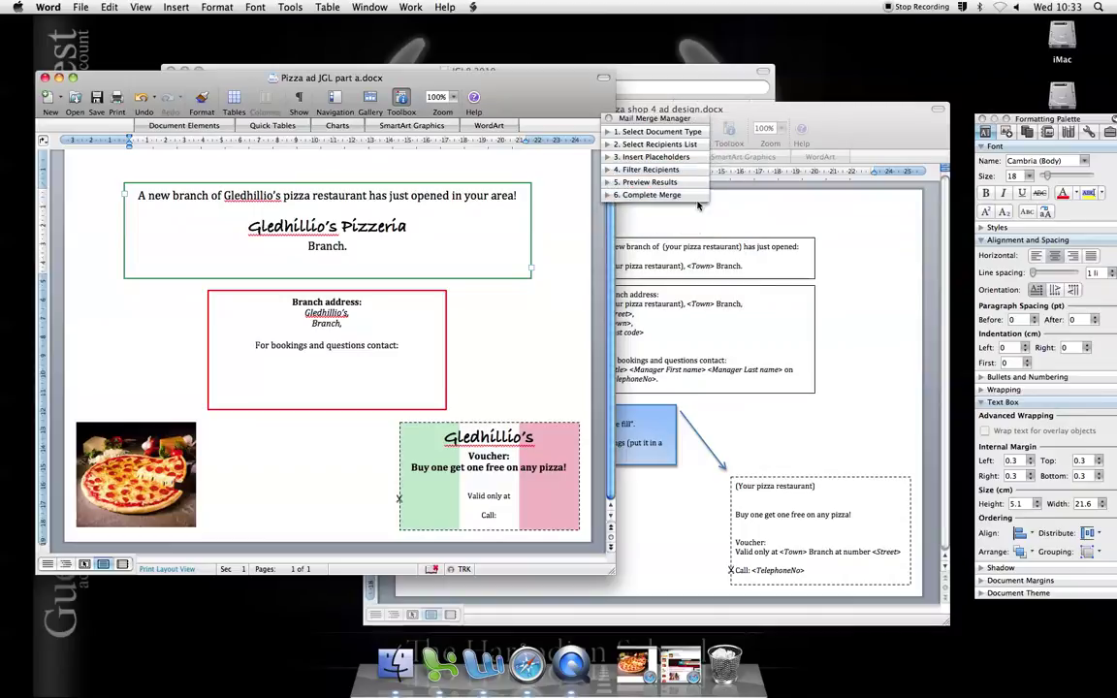
# Set the mail merge document type to Form Letters for the pizza ad.
pyautogui.click(605, 131)
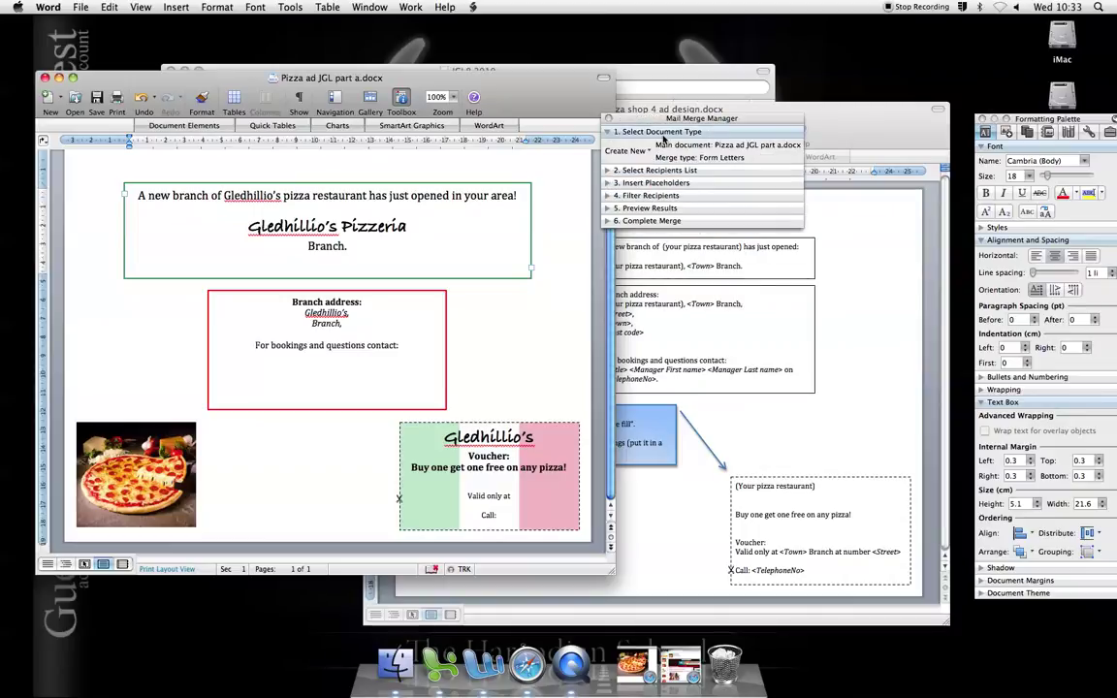
pyautogui.click(646, 151)
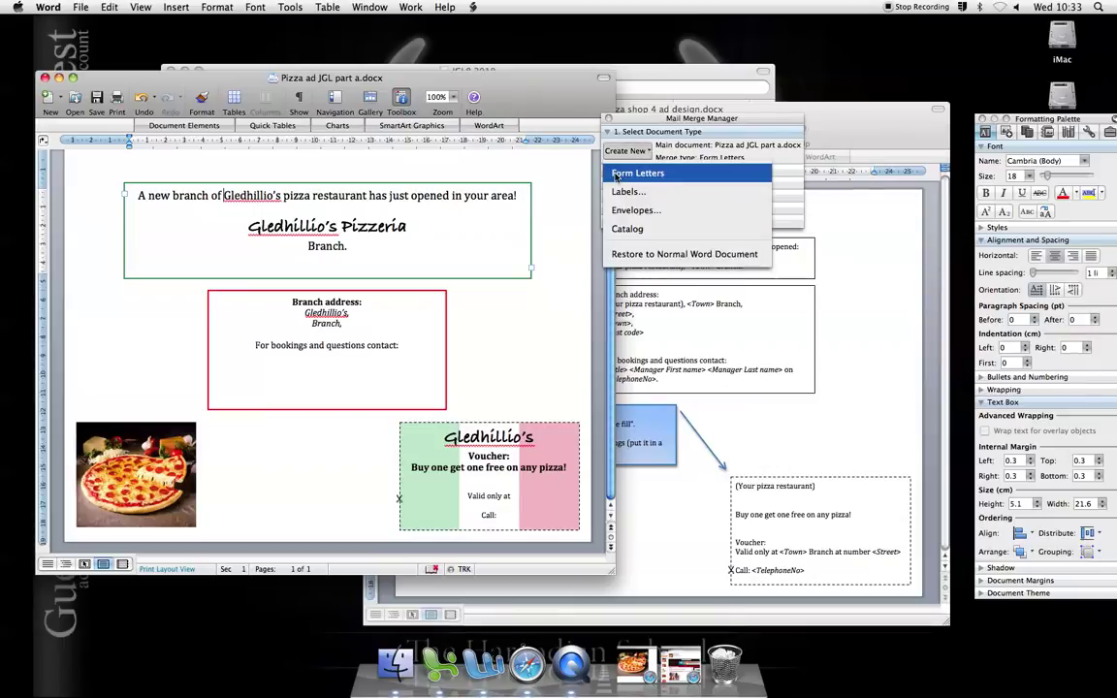
pyautogui.click(646, 175)
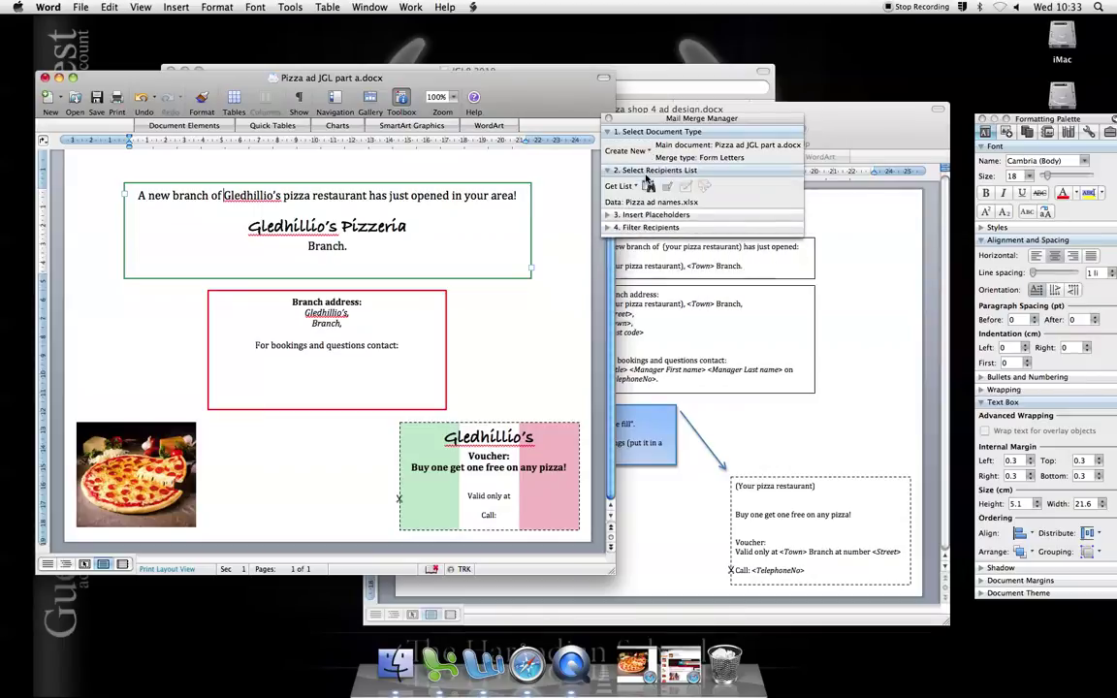
# Attach Pizza ad branch names.xlsx as the mail merge data source, using the entire Branches worksheet.
pyautogui.click(627, 188)
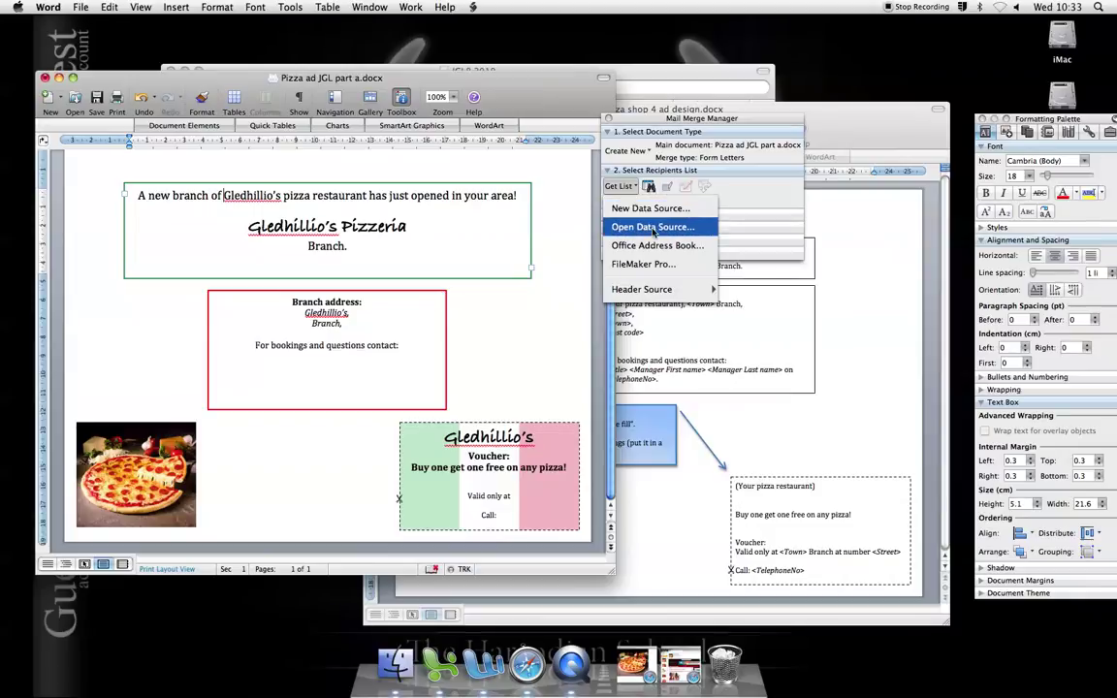
pyautogui.click(655, 228)
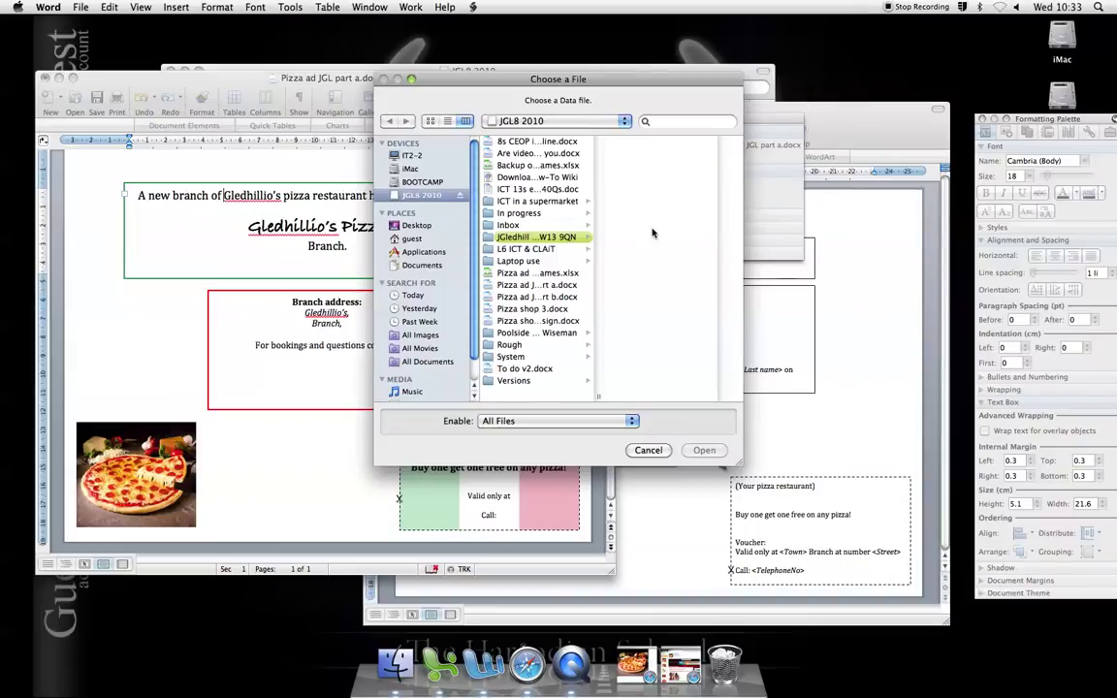
pyautogui.moveTo(600, 400); pyautogui.dragTo(689, 398)
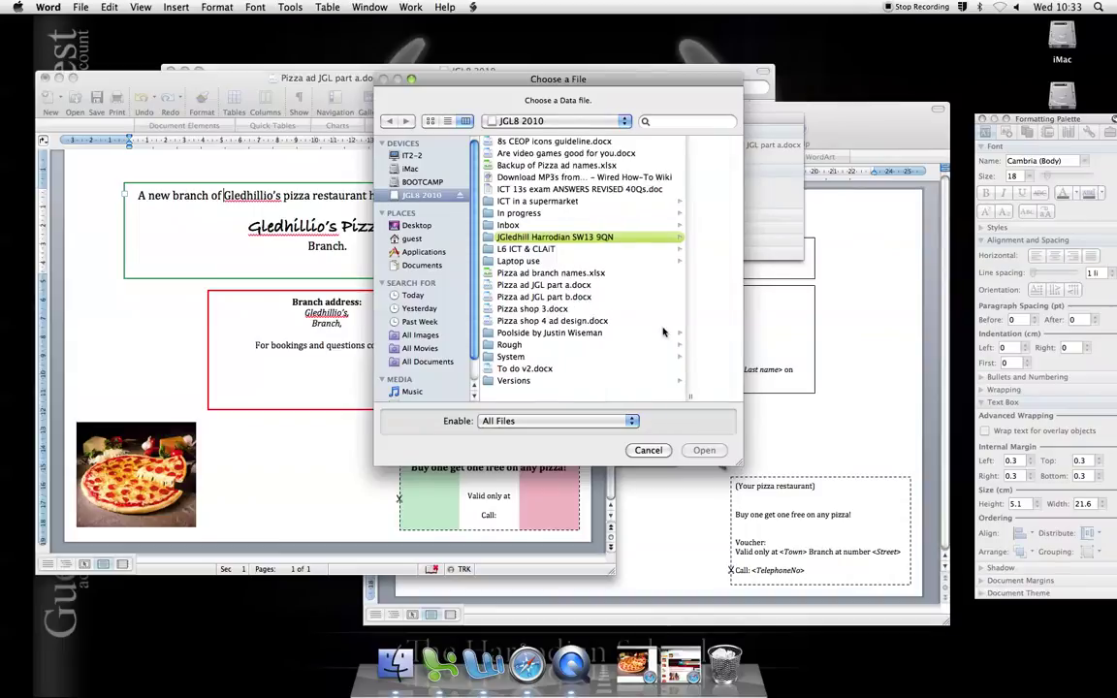
pyautogui.doubleClick(509, 274)
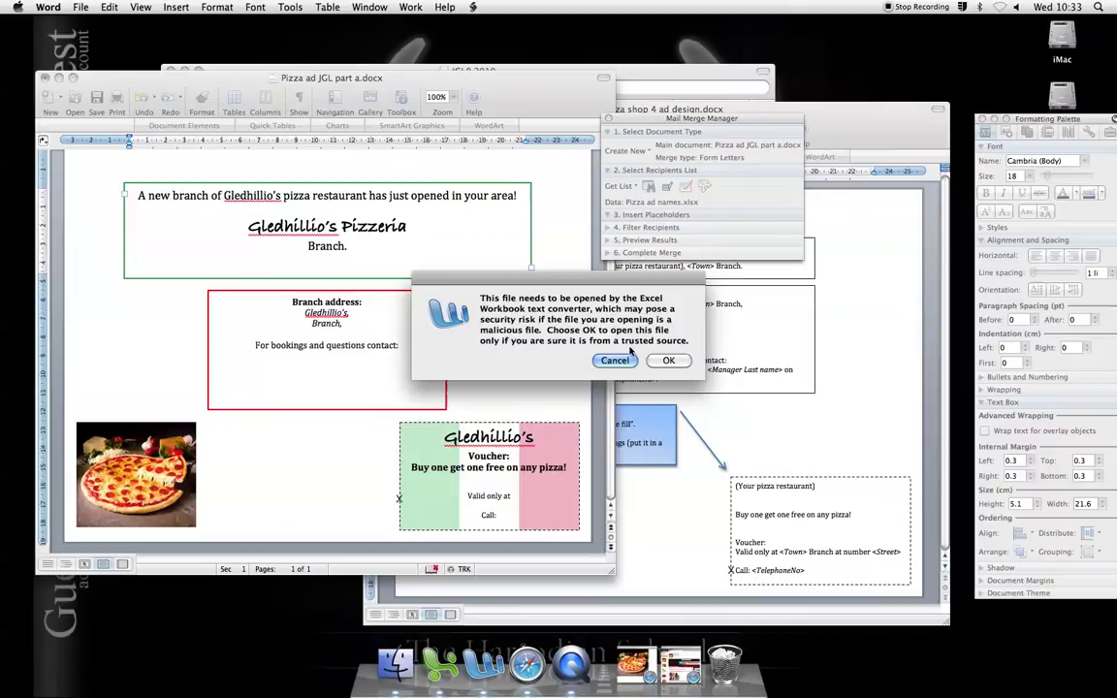
pyautogui.click(668, 359)
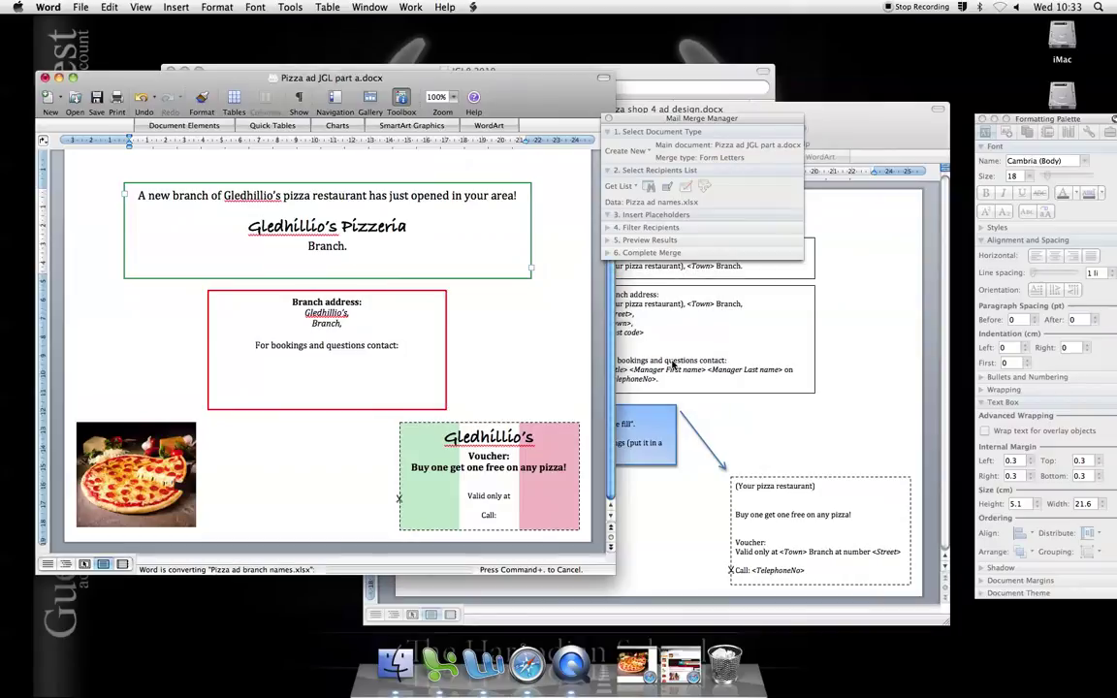
pyautogui.moveTo(579, 125); pyautogui.dragTo(569, 191)
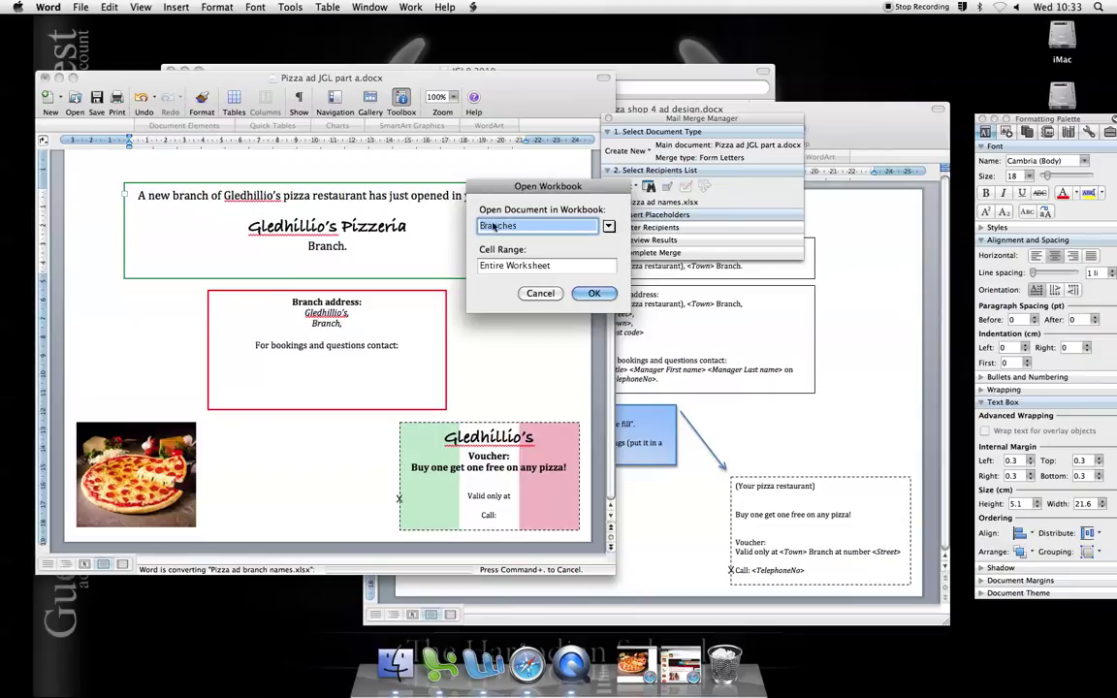
pyautogui.click(595, 293)
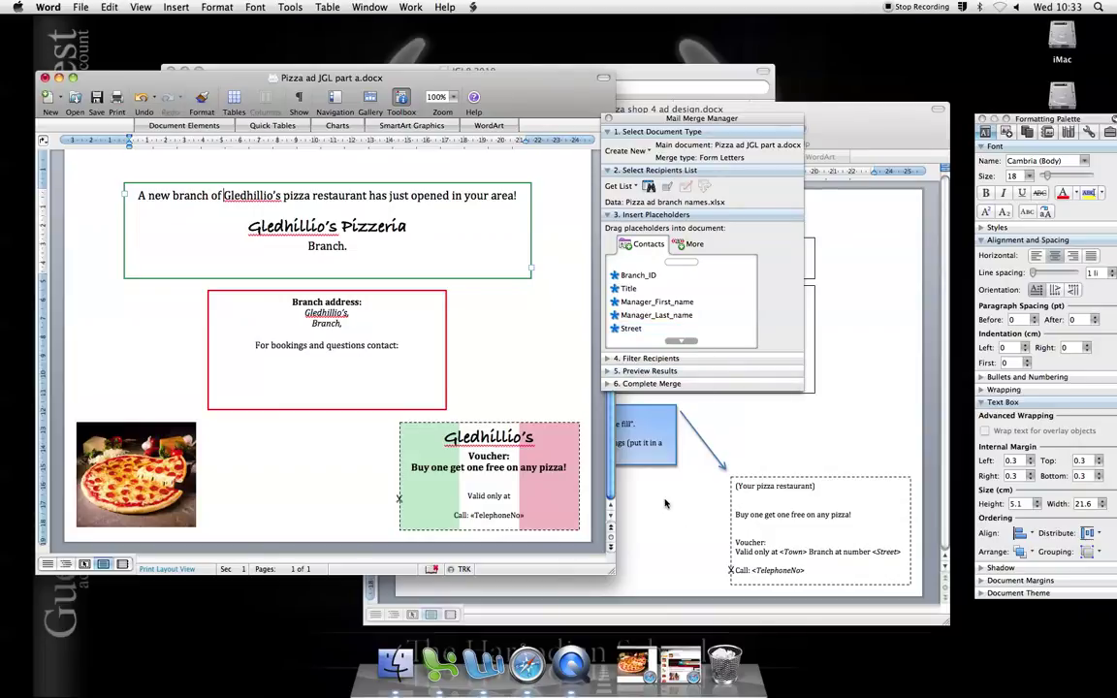
# Insert the Town placeholder before "Branch." in the green heading box.
pyautogui.click(648, 277)
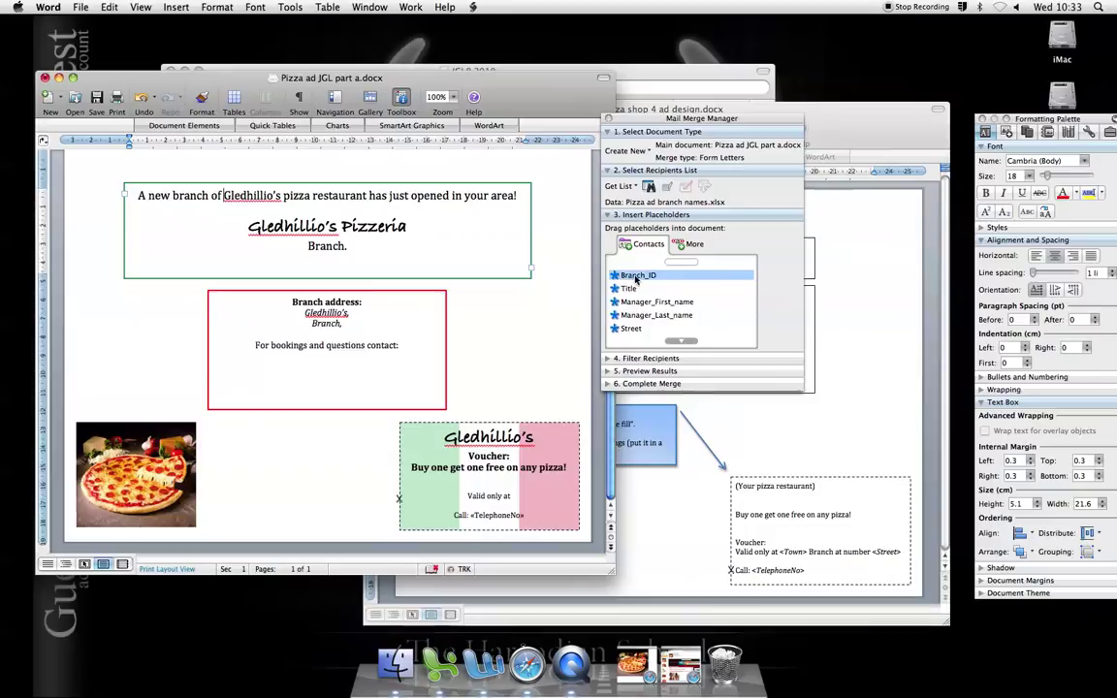
pyautogui.click(682, 341)
pyautogui.scroll(-1, 682, 342)
pyautogui.moveTo(630, 288); pyautogui.dragTo(309, 246)
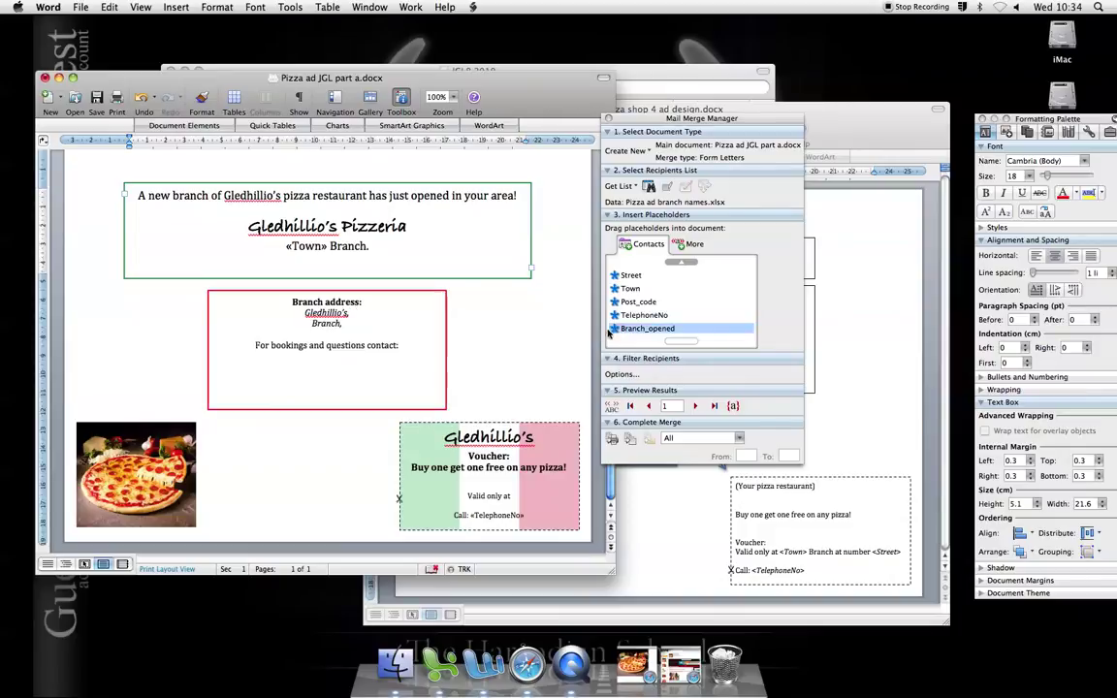
# Insert the Town placeholder before "Branch," in the red address box and add a new line after it.
pyautogui.moveTo(630, 288); pyautogui.dragTo(297, 323)
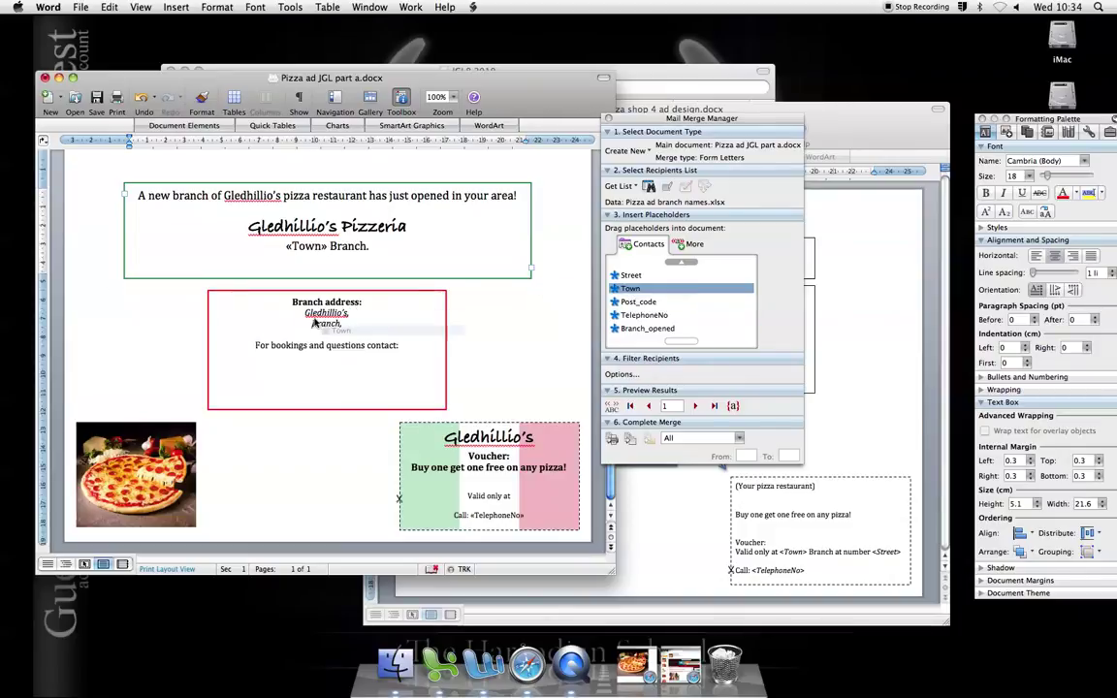
pyautogui.click(308, 246)
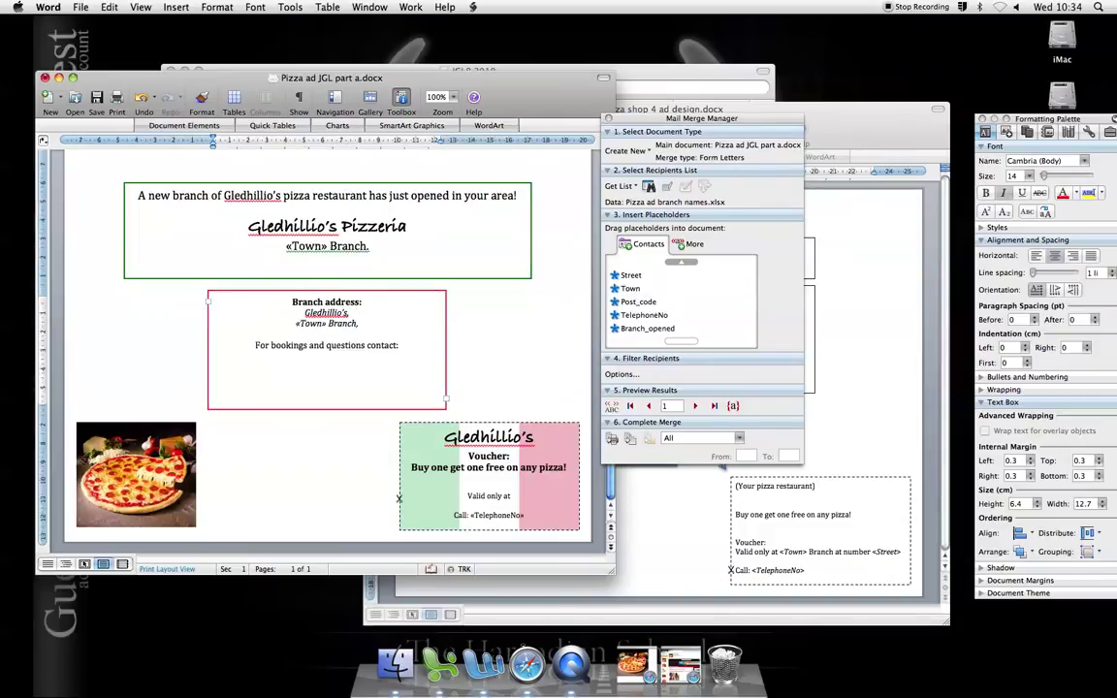
pyautogui.click(360, 323)
pyautogui.press('Return')
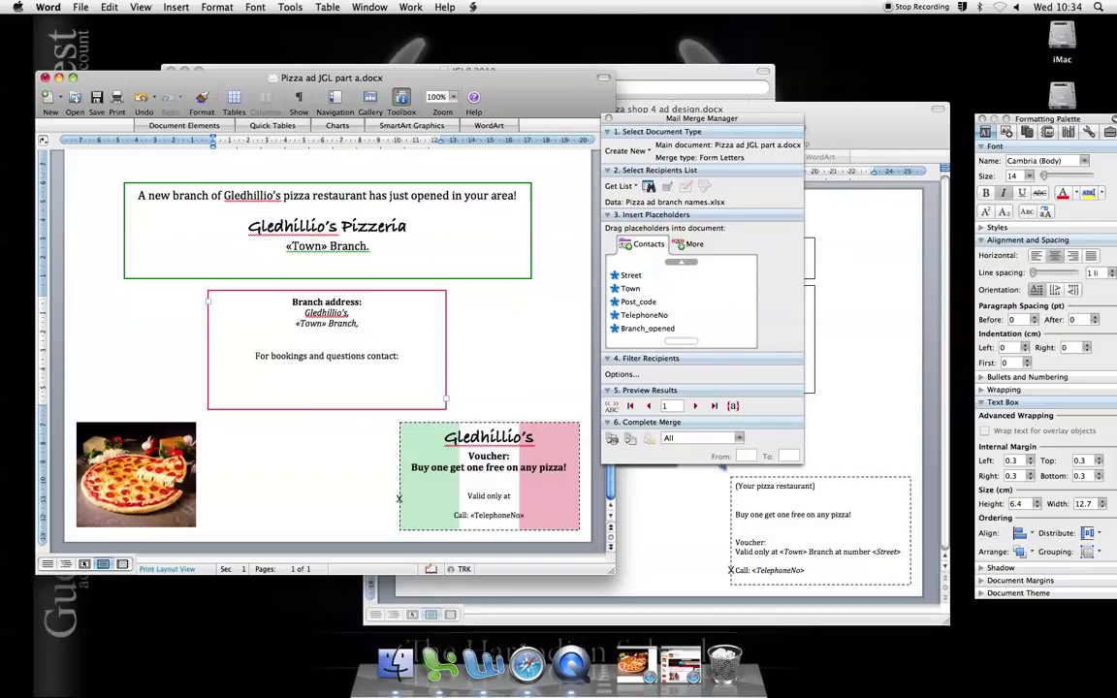
# Insert the Street placeholder on its own line below the Town Branch line in the branch address.
pyautogui.click(683, 262)
pyautogui.click(685, 262)
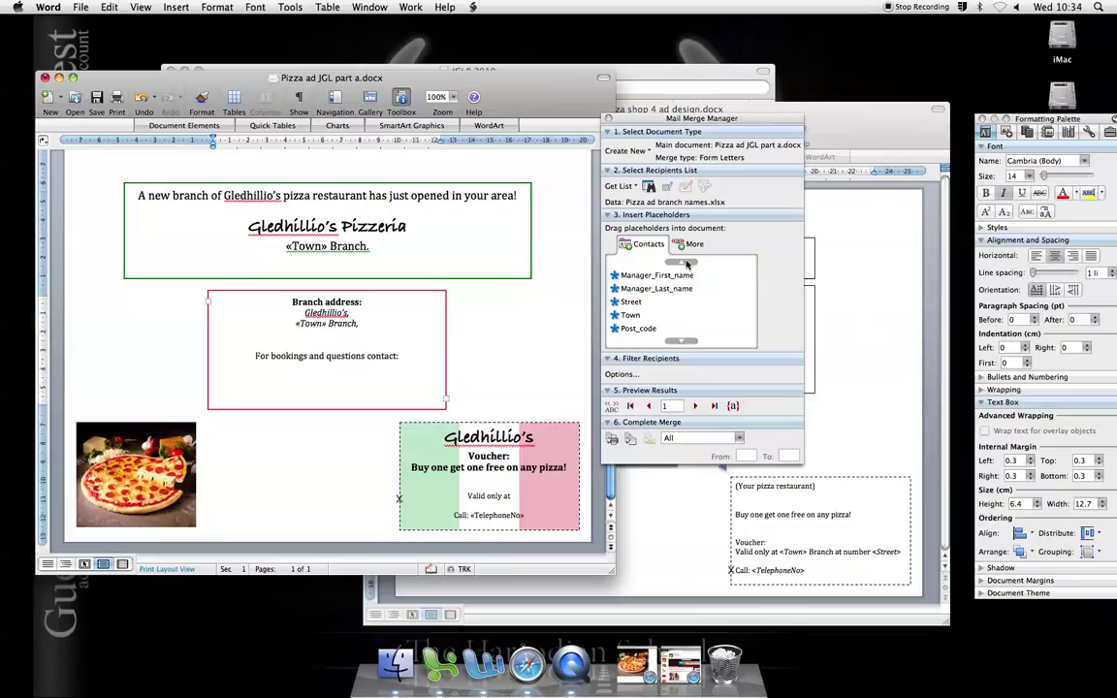
pyautogui.click(685, 262)
pyautogui.moveTo(640, 318); pyautogui.dragTo(369, 332)
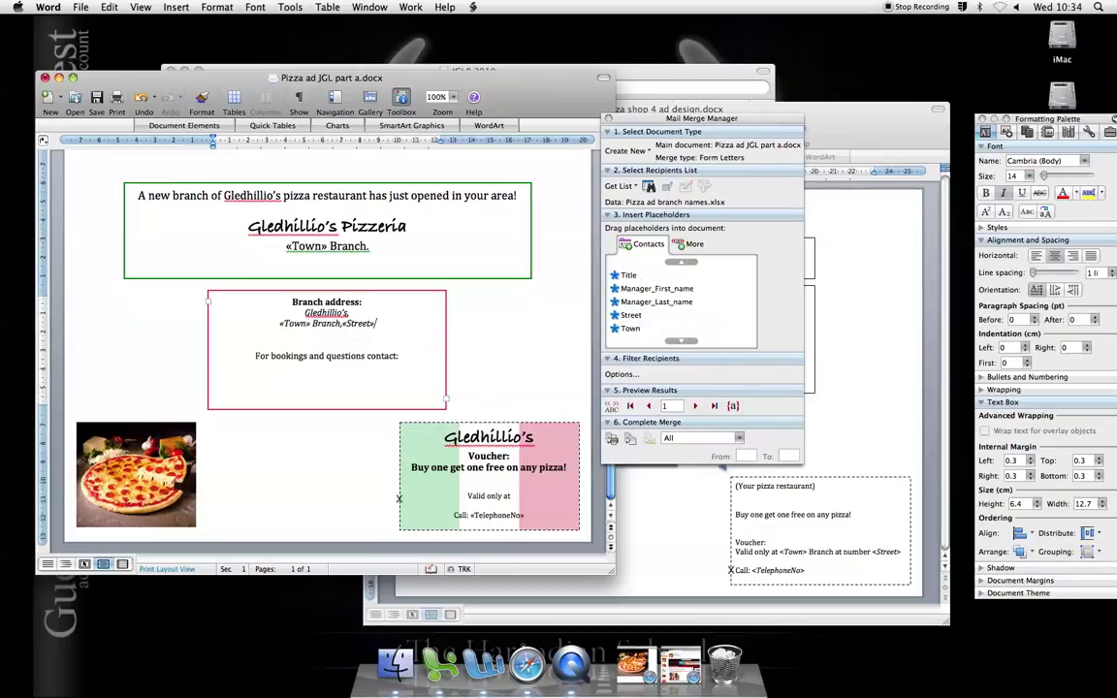
pyautogui.click(345, 323)
pyautogui.press('Return')
pyautogui.click(640, 316)
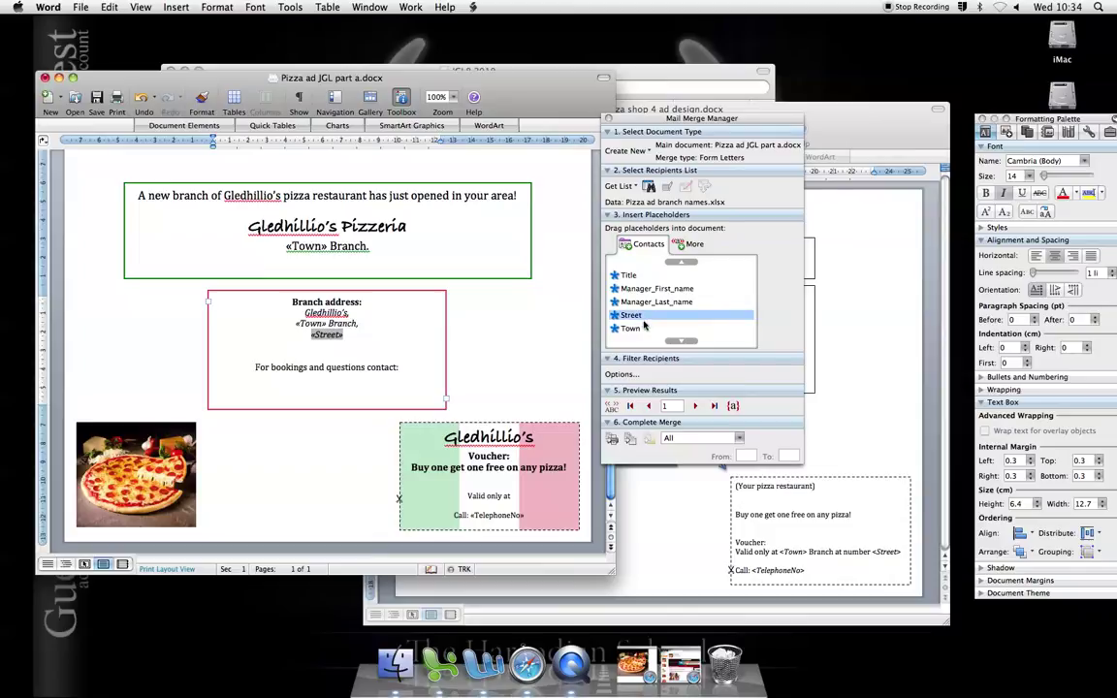
pyautogui.moveTo(643, 328); pyautogui.dragTo(340, 335)
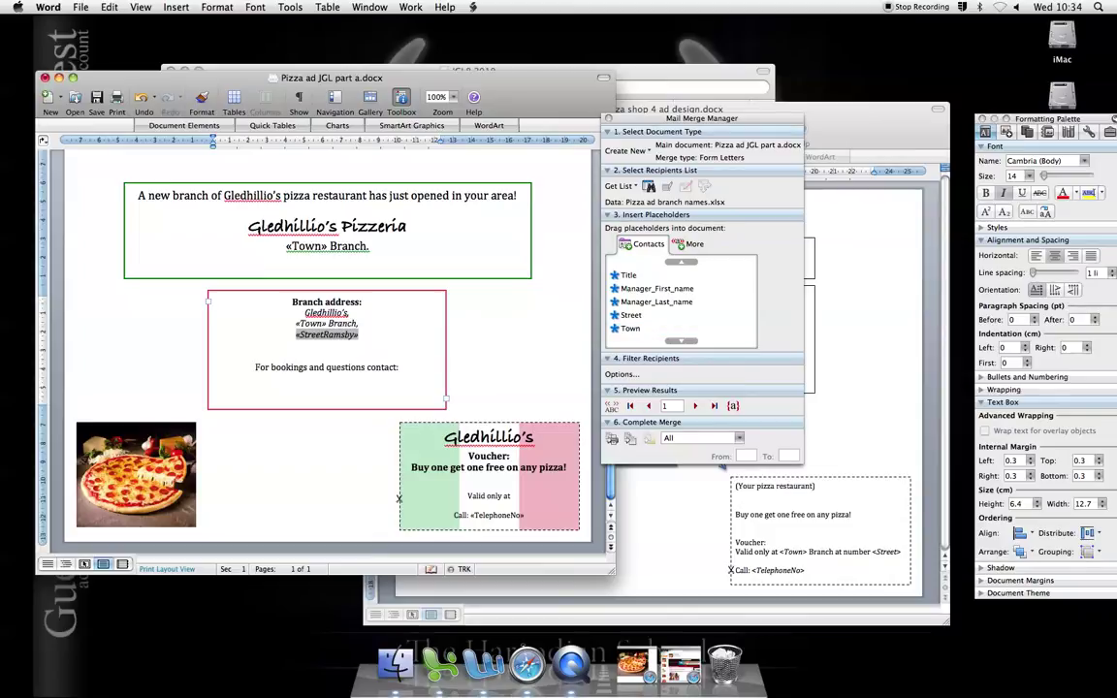
pyautogui.press('super+z')
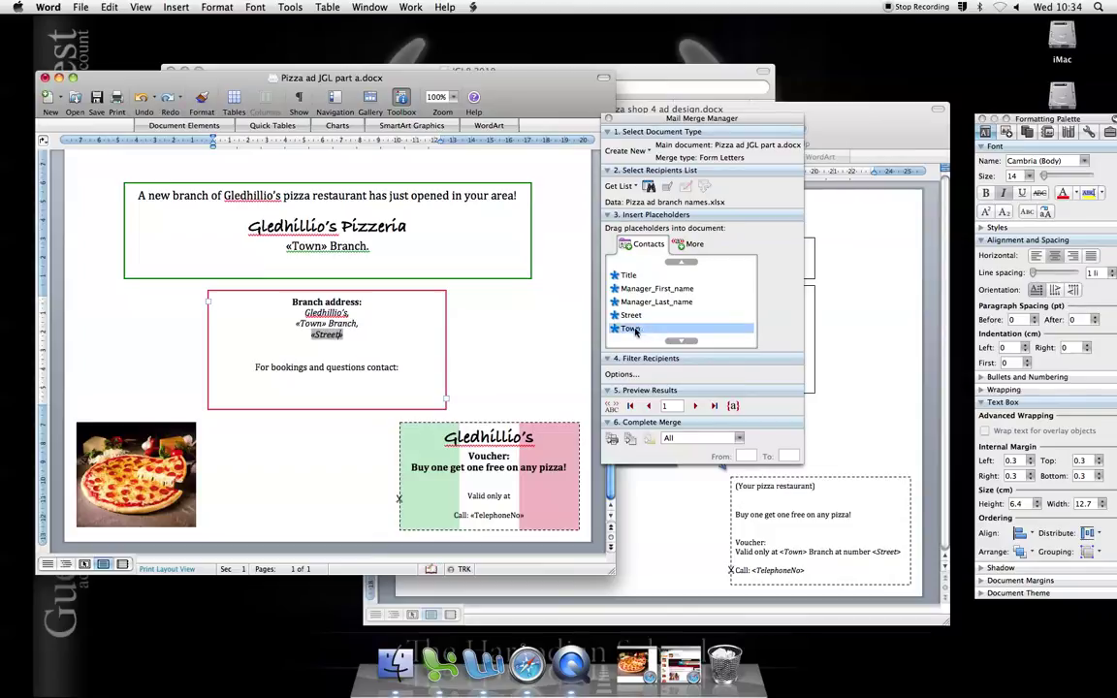
# Insert the Town placeholder on its own line below Street in the branch address.
pyautogui.moveTo(636, 331); pyautogui.dragTo(361, 335)
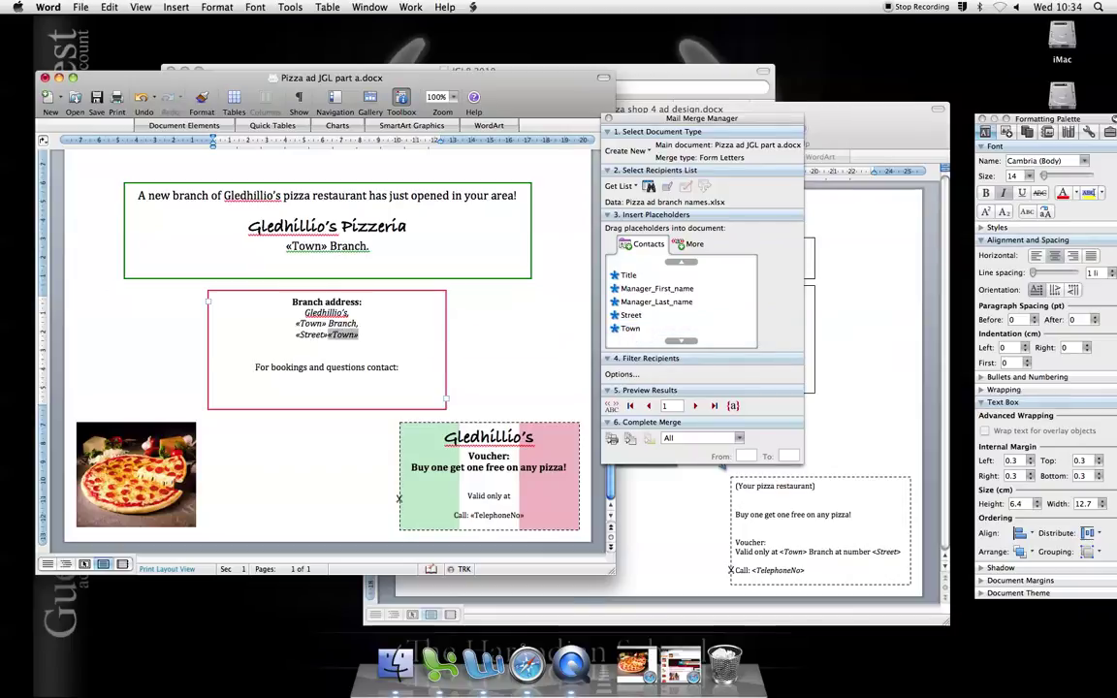
pyautogui.press('Return')
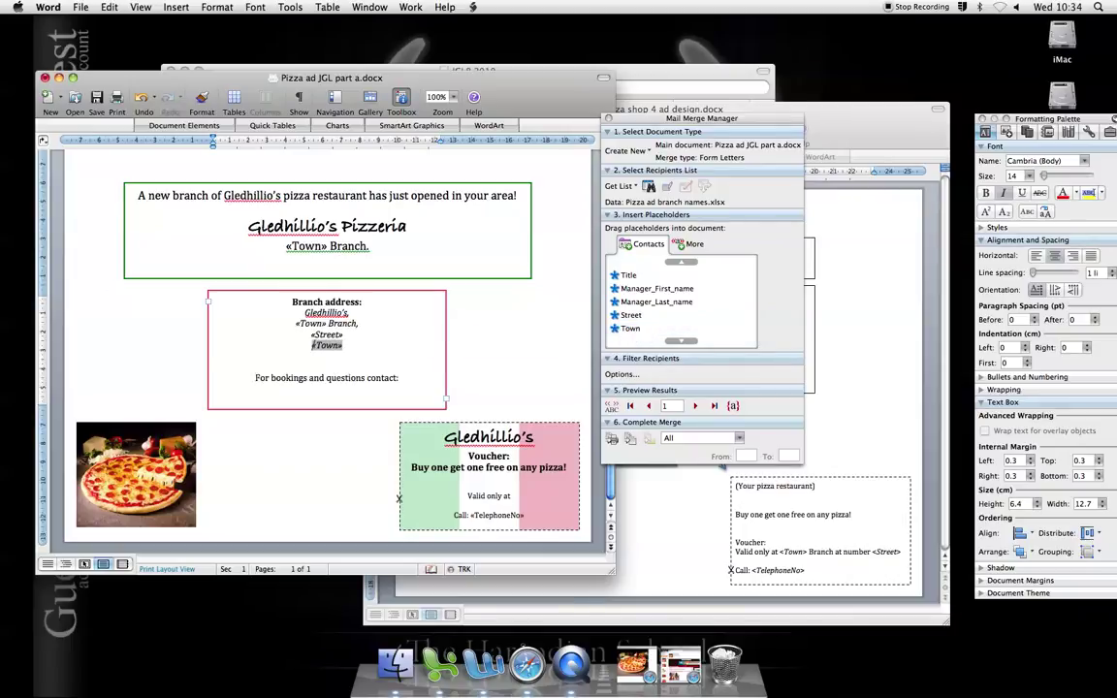
# Insert the Title and Manager_First_name placeholders after "For bookings and questions contact:" in the red box.
pyautogui.click(398, 377)
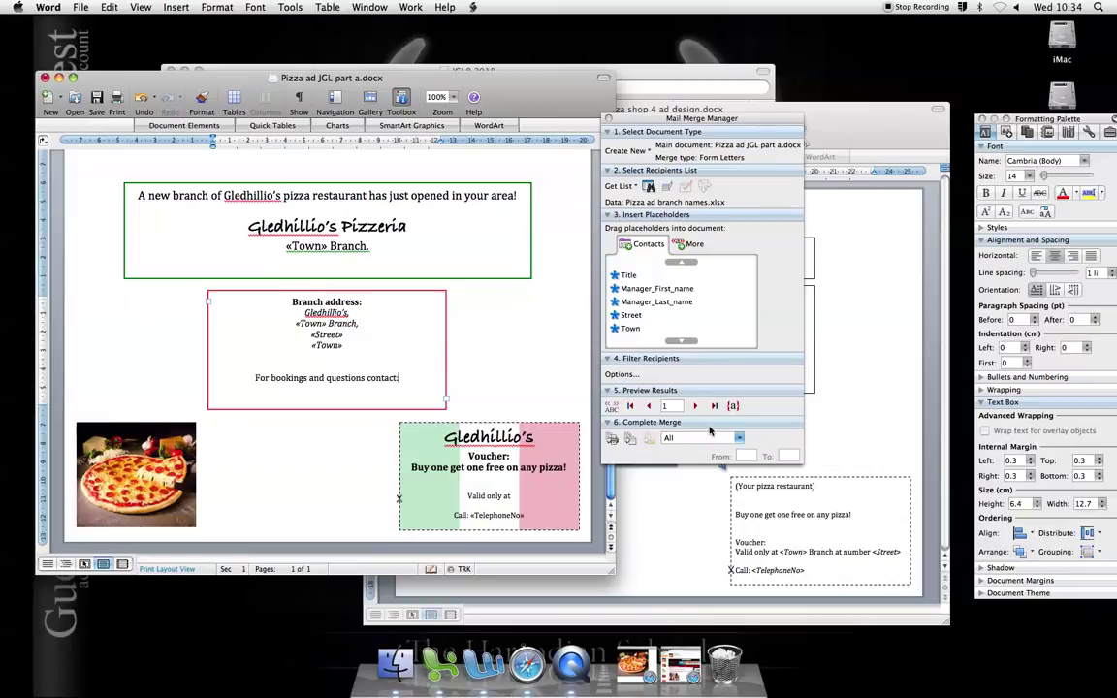
pyautogui.moveTo(639, 278); pyautogui.dragTo(424, 380)
pyautogui.click(663, 289)
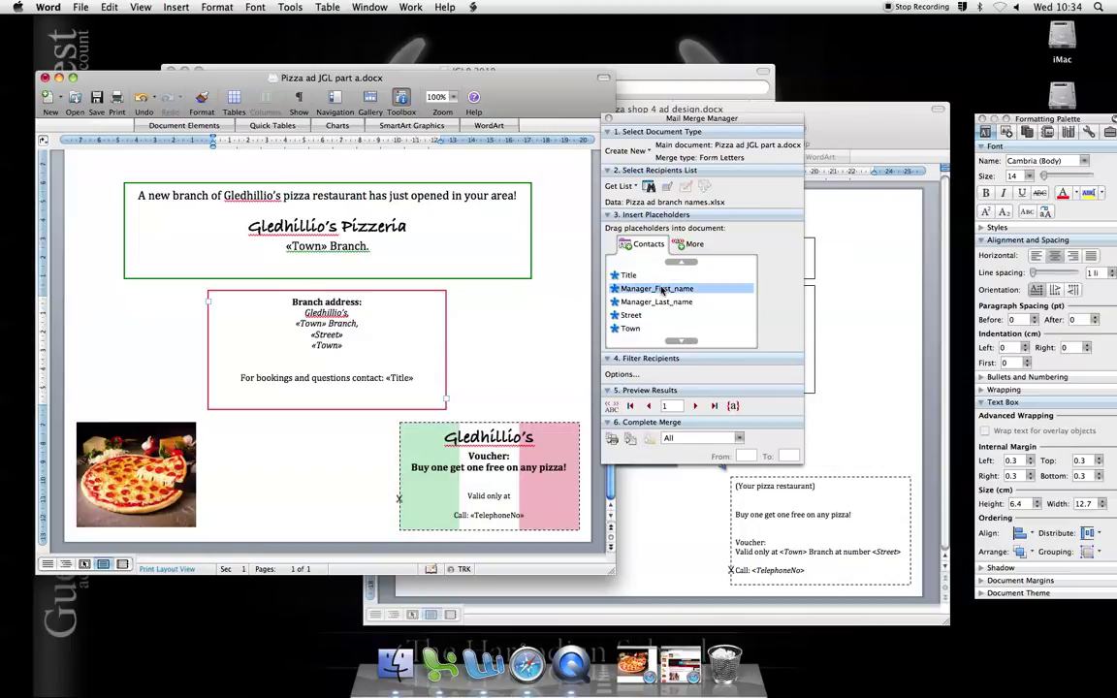
pyautogui.moveTo(657, 291); pyautogui.dragTo(429, 379)
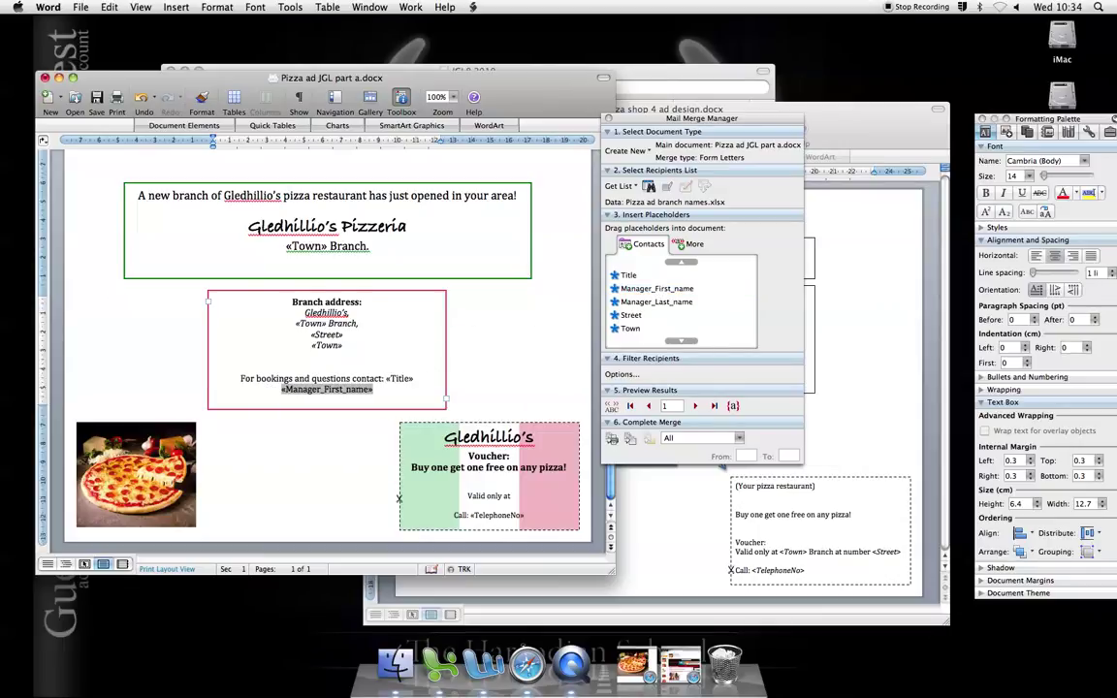
pyautogui.press('Right')
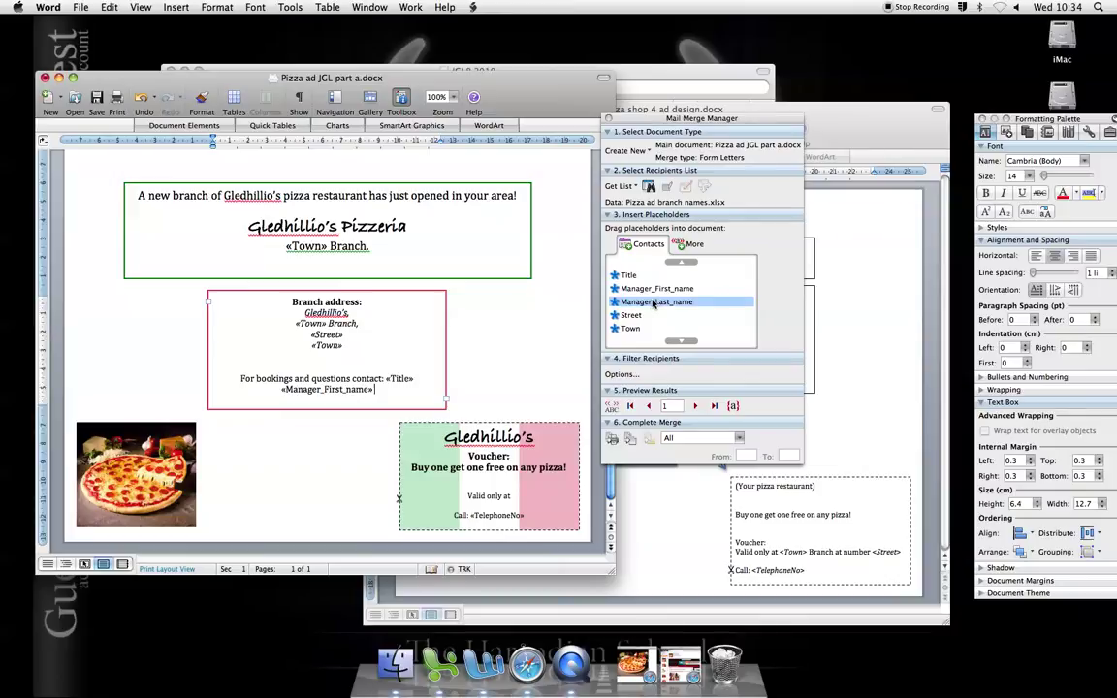
# Insert the Manager_Last_name placeholder after Manager_First_name in the contact line of the red address box.
pyautogui.moveTo(654, 302); pyautogui.dragTo(378, 389)
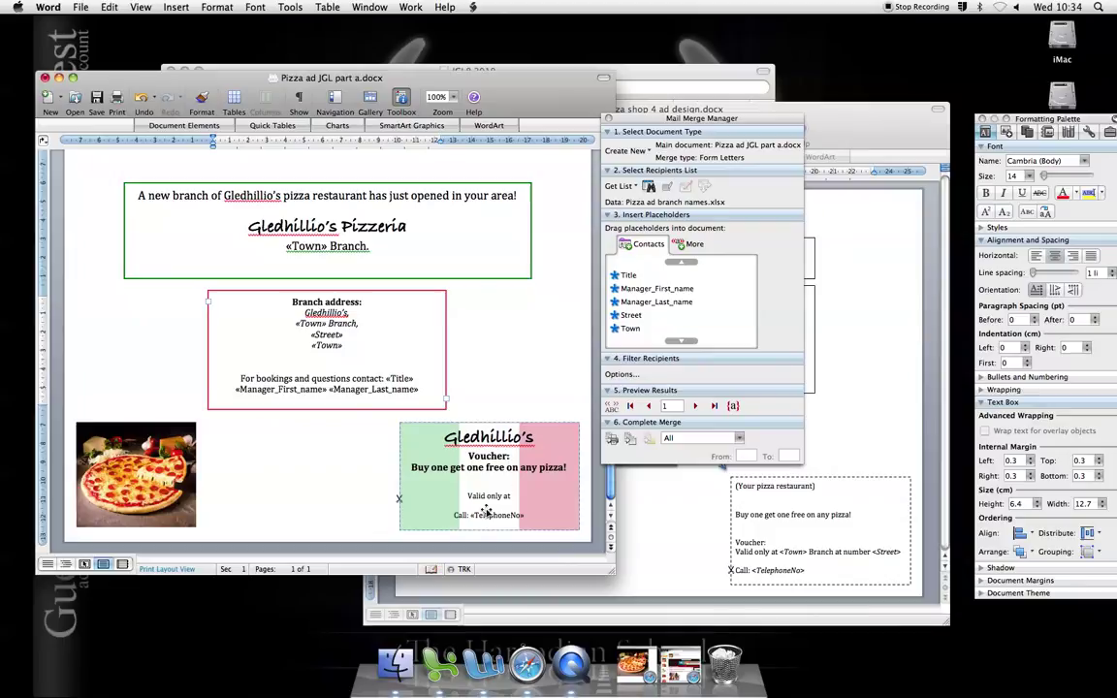
# Filter the merge recipients to records where Branch_opened is equal to 2010.
pyautogui.click(620, 374)
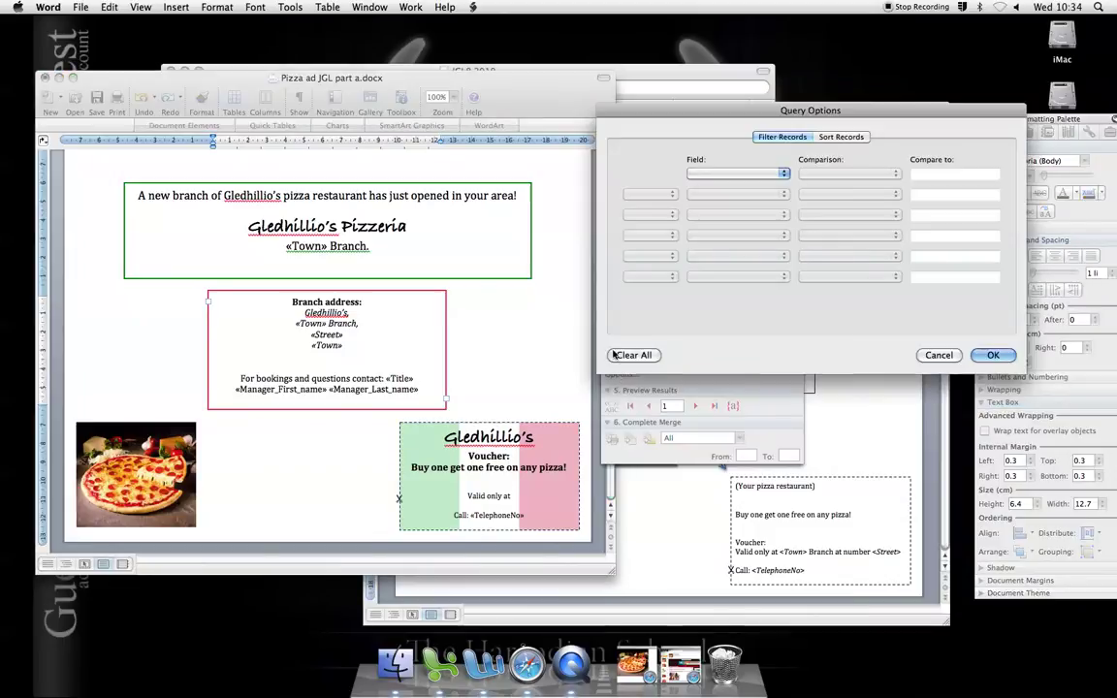
pyautogui.click(783, 173)
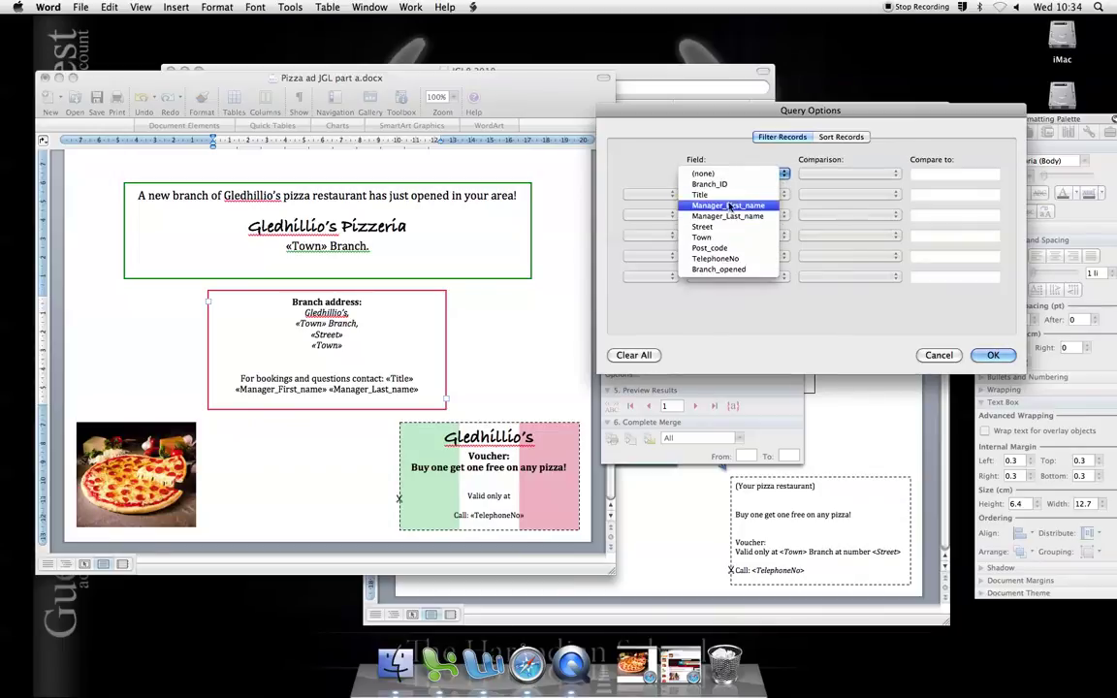
pyautogui.click(730, 271)
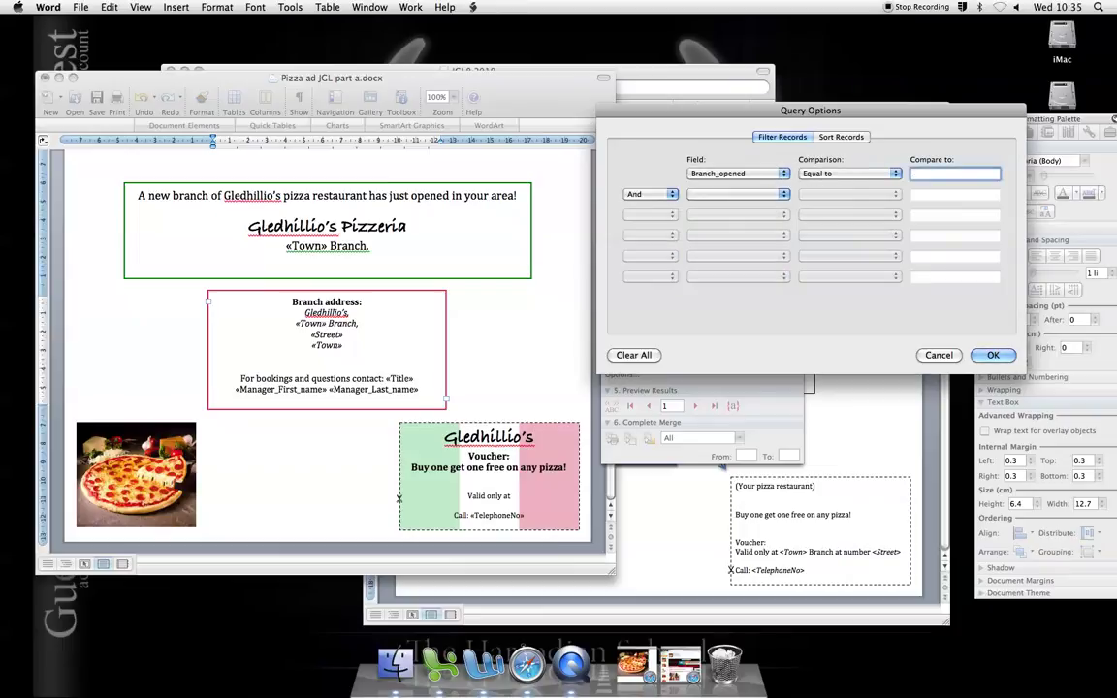
pyautogui.write('2010')
pyautogui.click(993, 355)
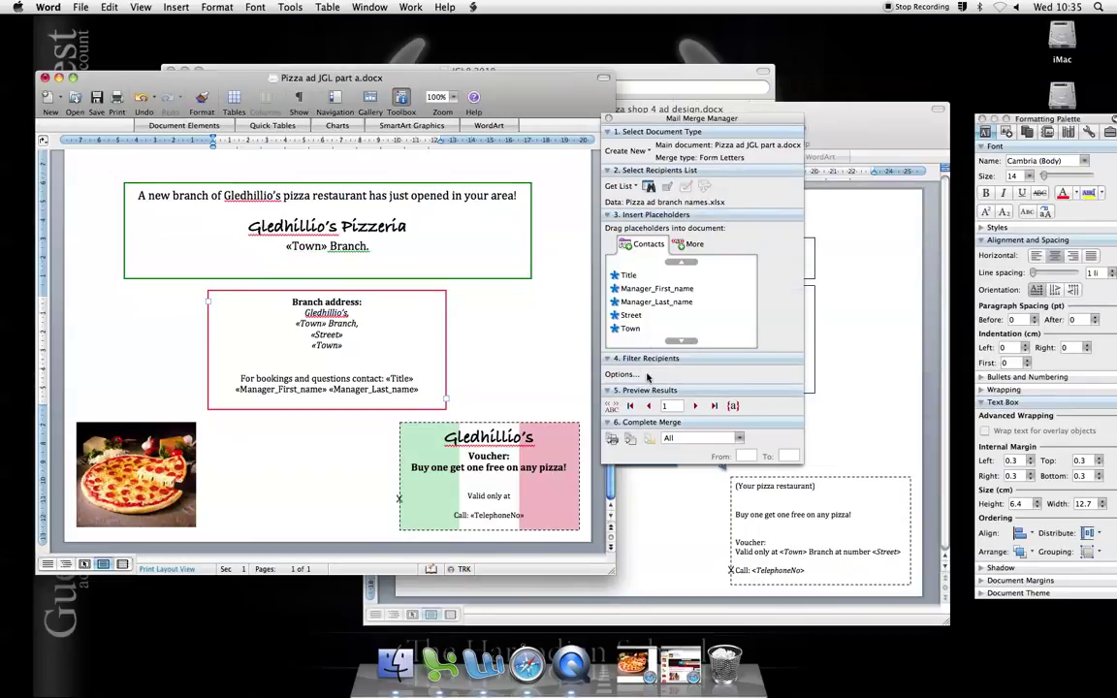
# Preview the ad with merged data and go through the filtered branch records up to record 7.
pyautogui.click(612, 406)
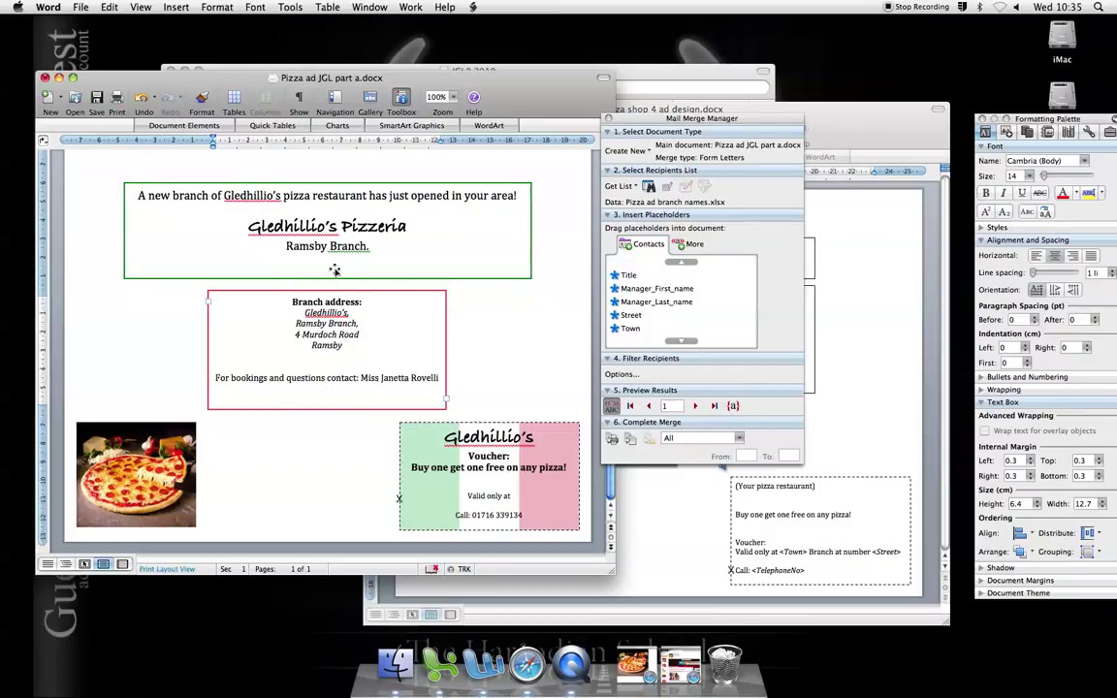
pyautogui.click(695, 407)
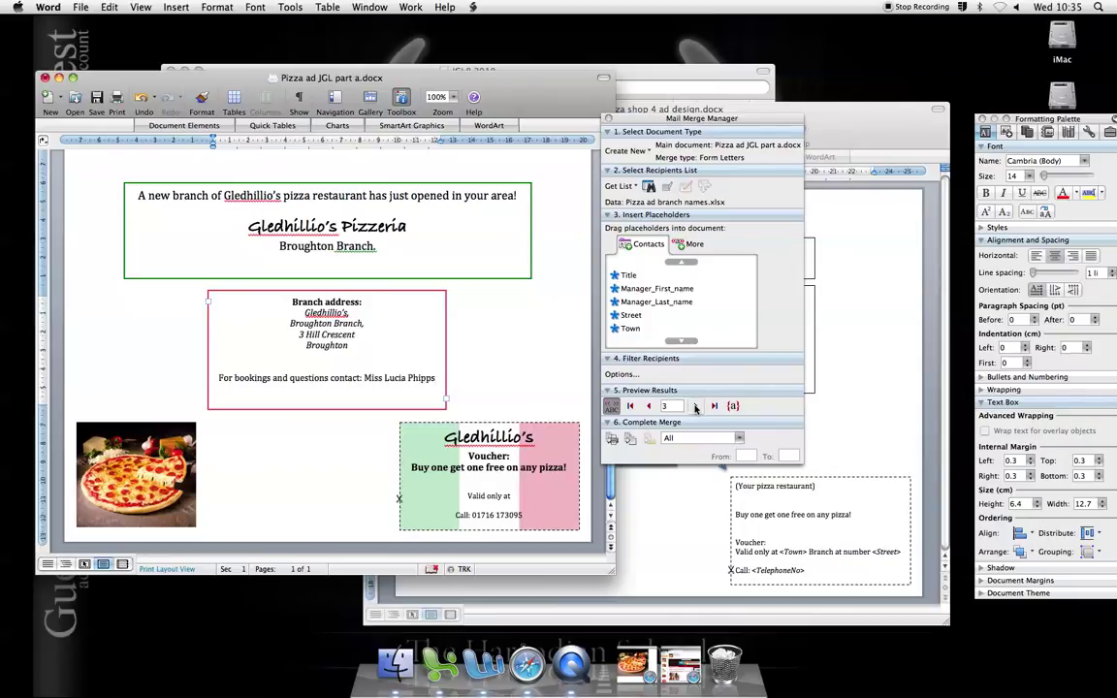
pyautogui.click(695, 408)
pyautogui.click(695, 407)
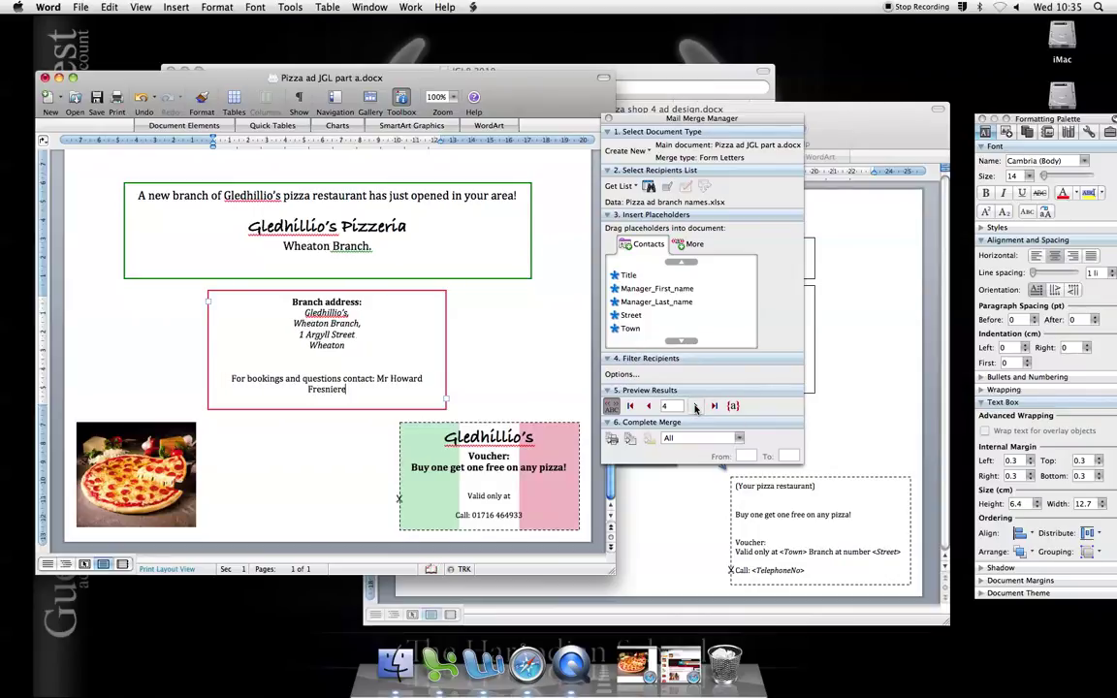
pyautogui.click(695, 408)
pyautogui.click(695, 407)
pyautogui.click(695, 407)
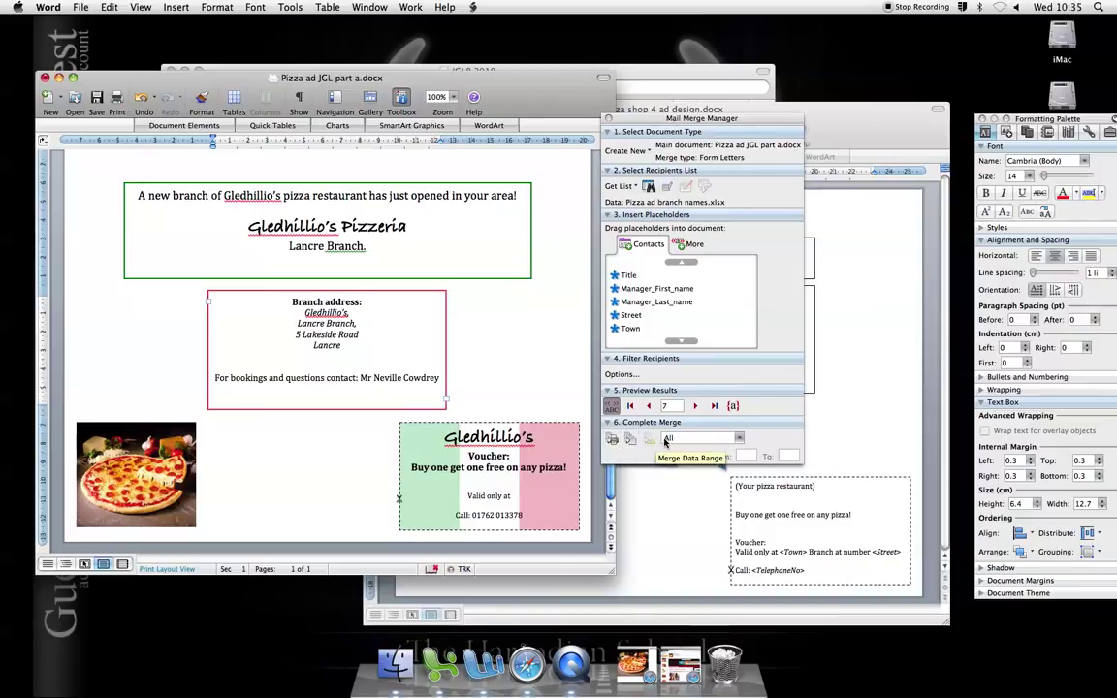
# Merge all the filtered records into a new document and review the ad pages for the individual branches.
pyautogui.click(631, 440)
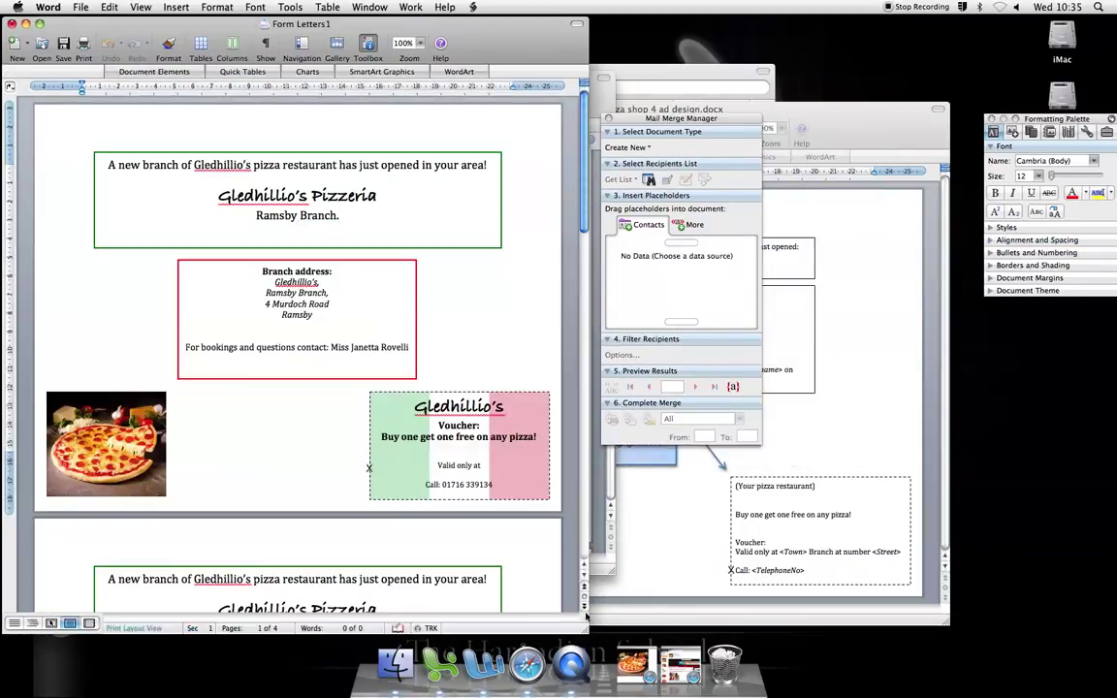
pyautogui.moveTo(586, 631); pyautogui.dragTo(603, 631)
pyautogui.scroll(-5, 406, 294)
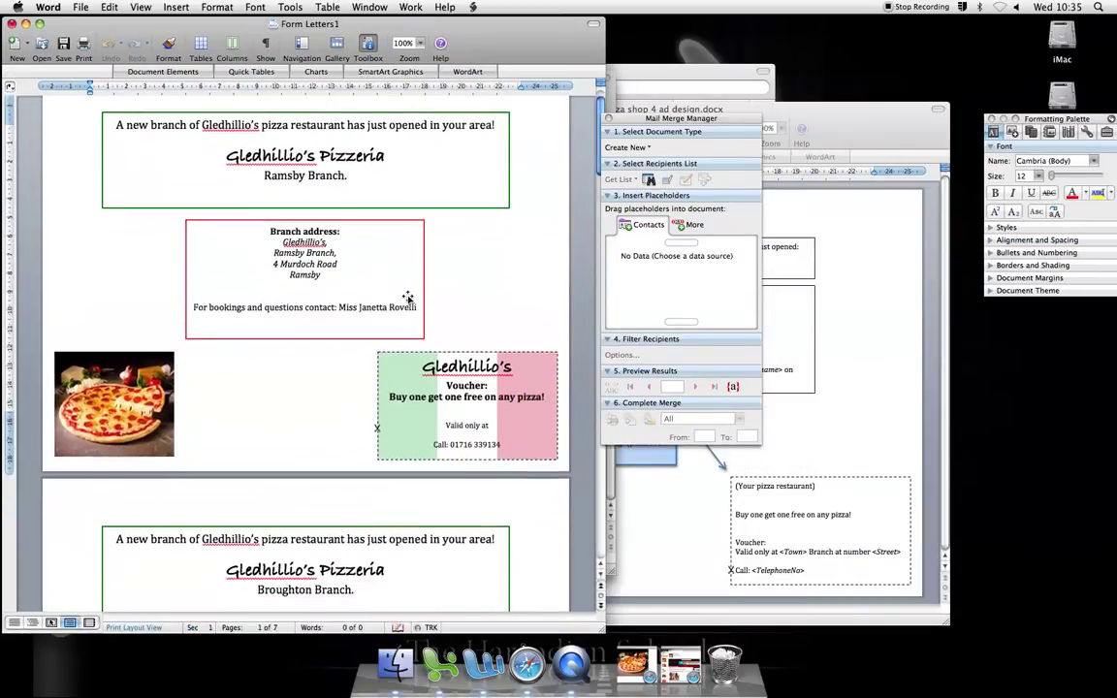
pyautogui.scroll(-10, 408, 296)
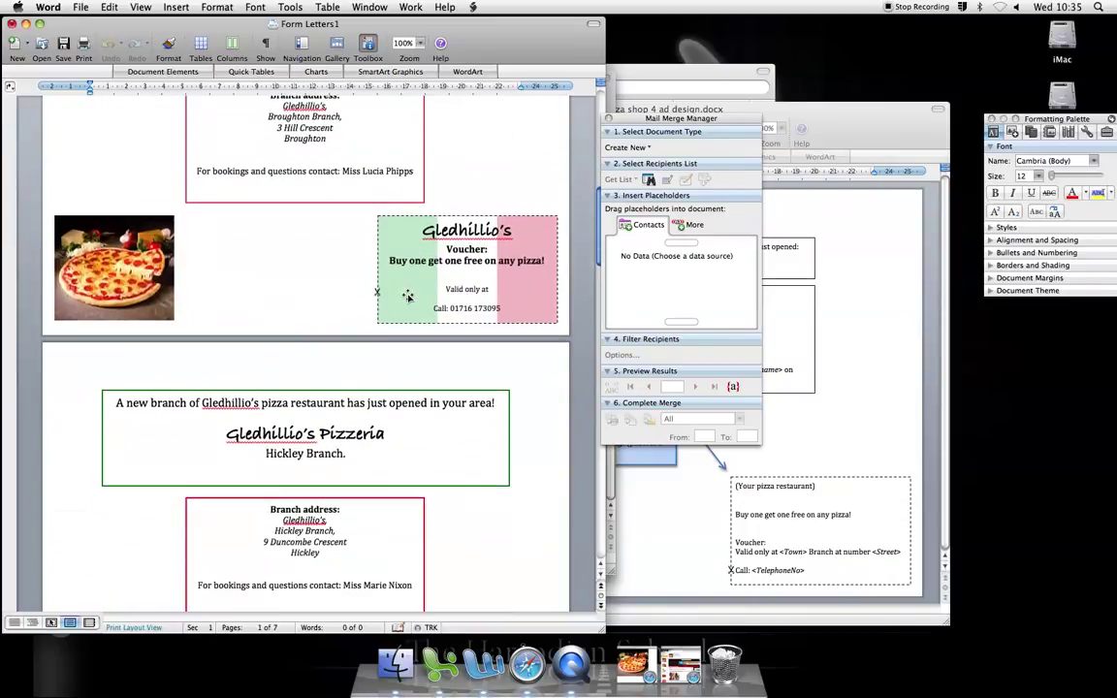
pyautogui.scroll(-10, 407, 295)
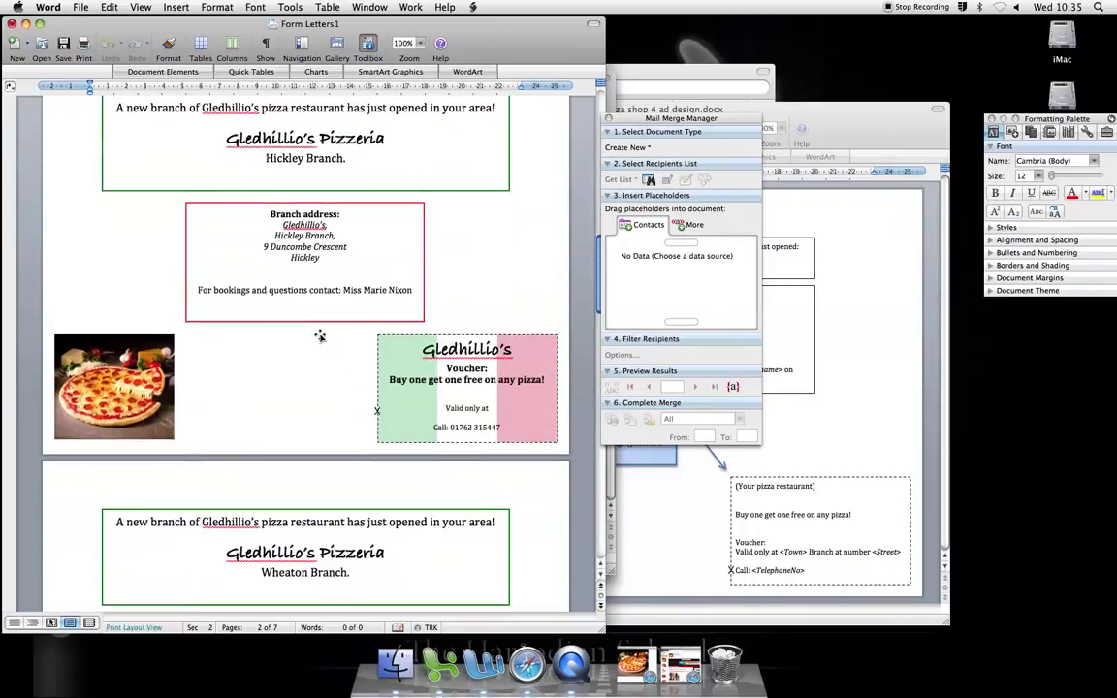
pyautogui.scroll(-2, 327, 341)
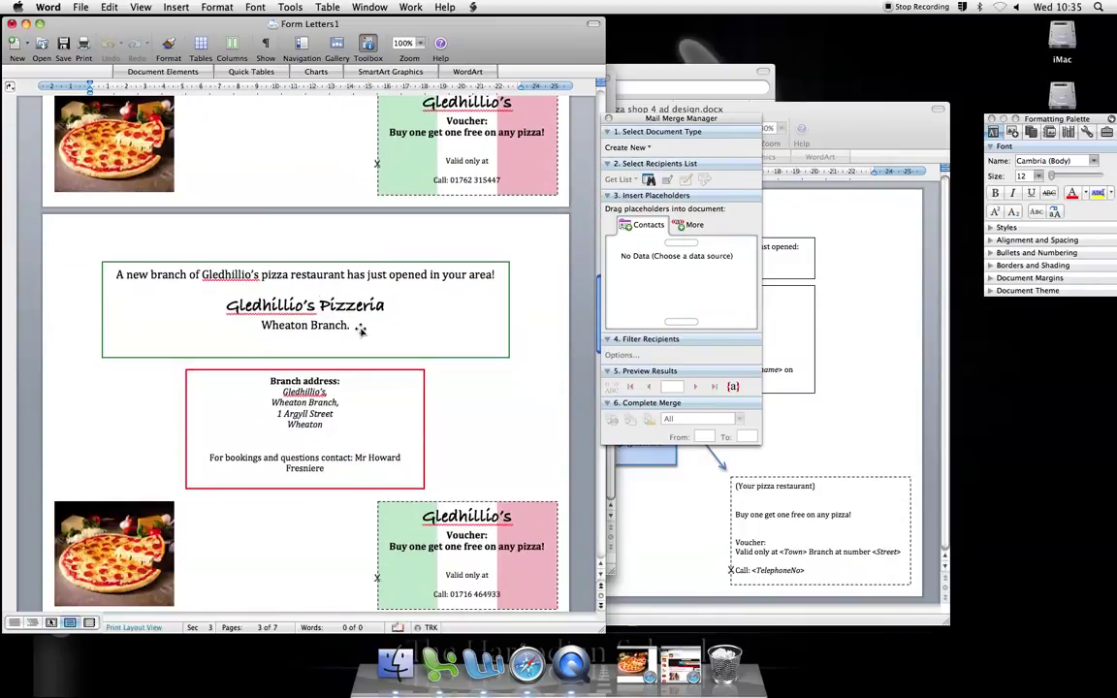
pyautogui.scroll(-10, 360, 329)
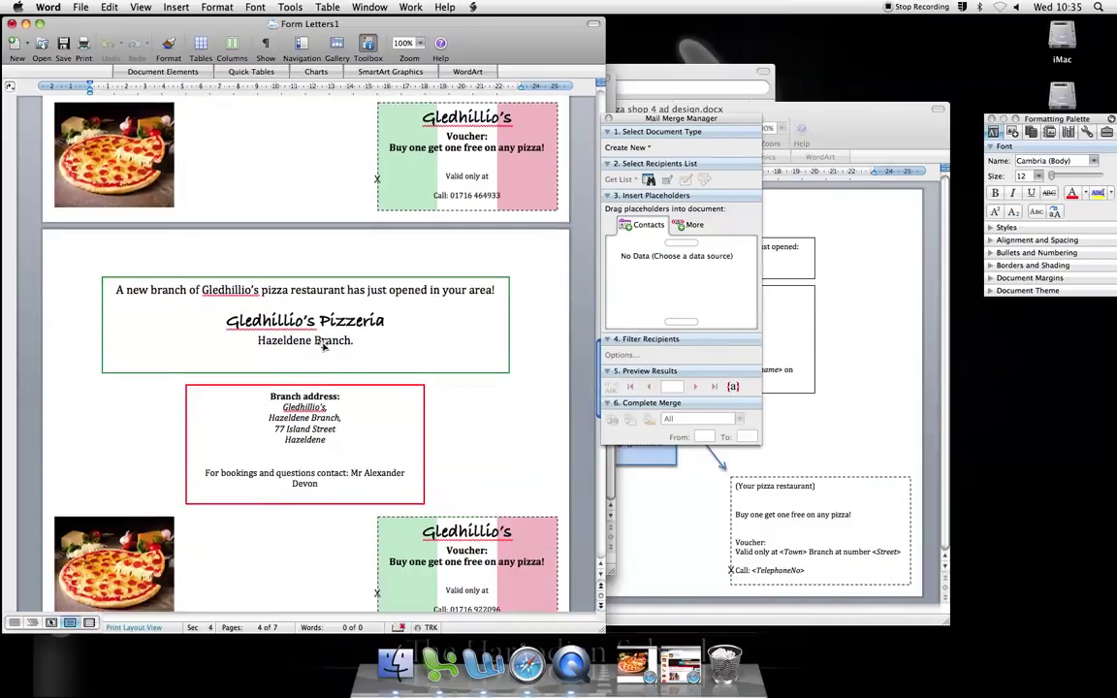
pyautogui.scroll(-10, 323, 346)
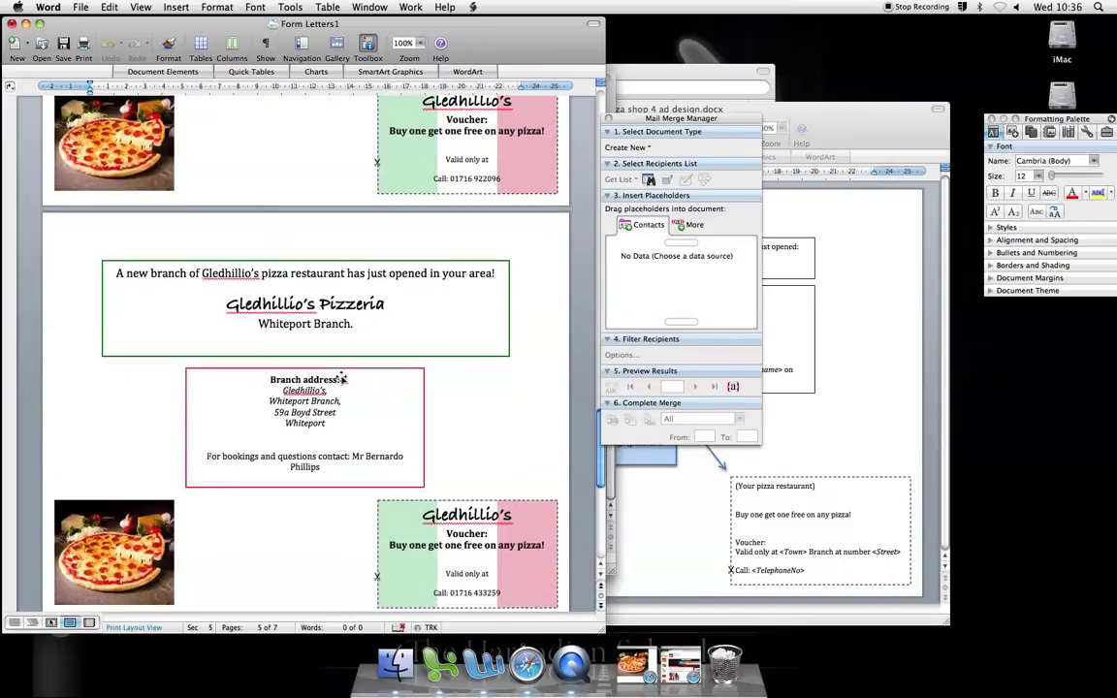